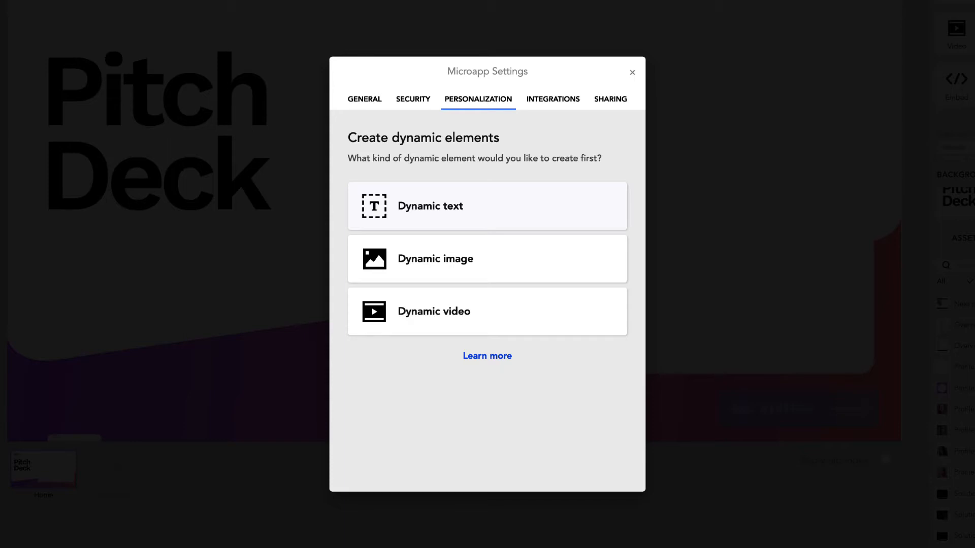
Create a dynamic text element named Sales Rep Name with the rep's full name as default
left_click(518, 208)
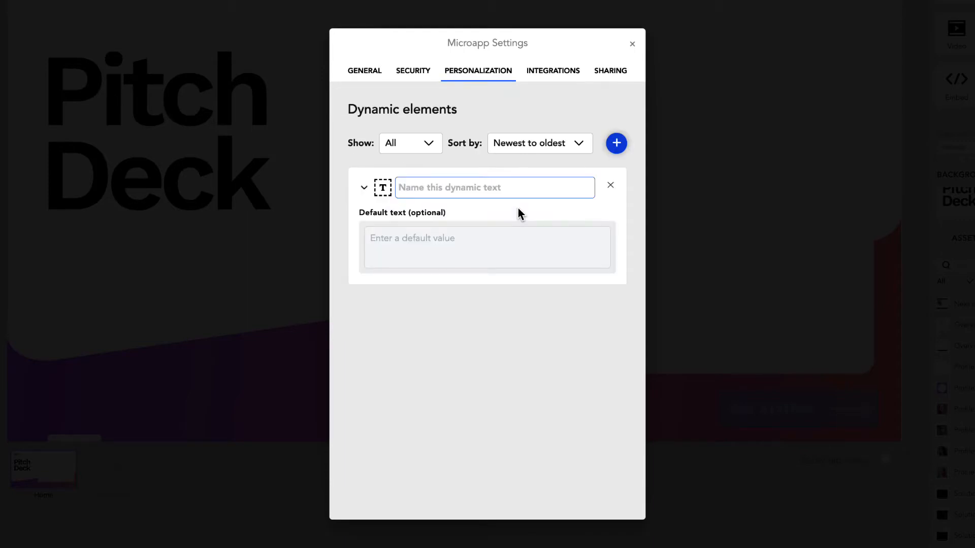
type("Sales Rep Name")
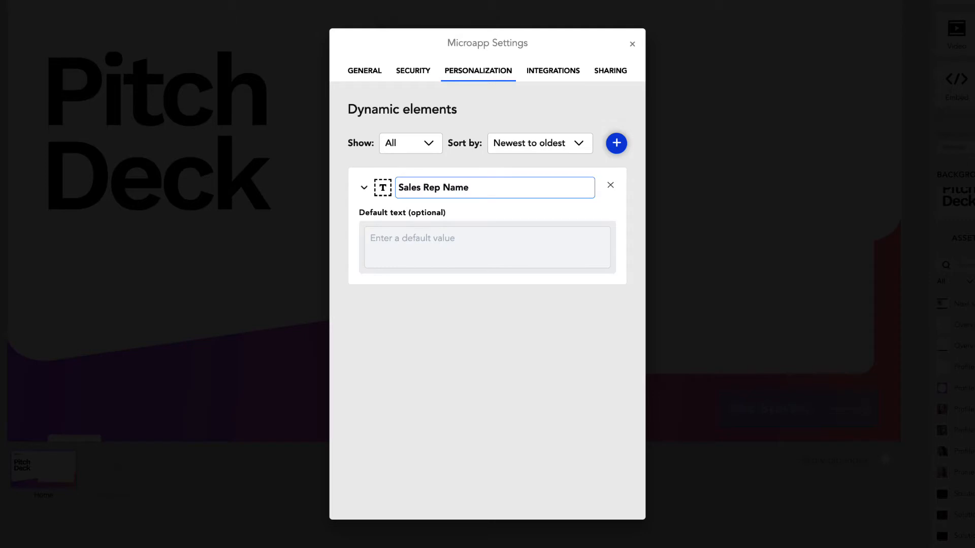
left_click(487, 247)
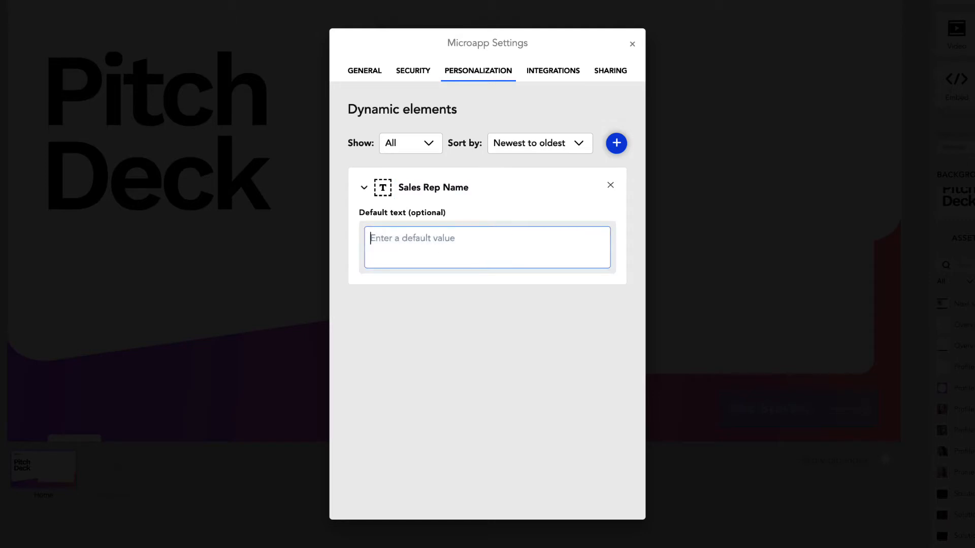
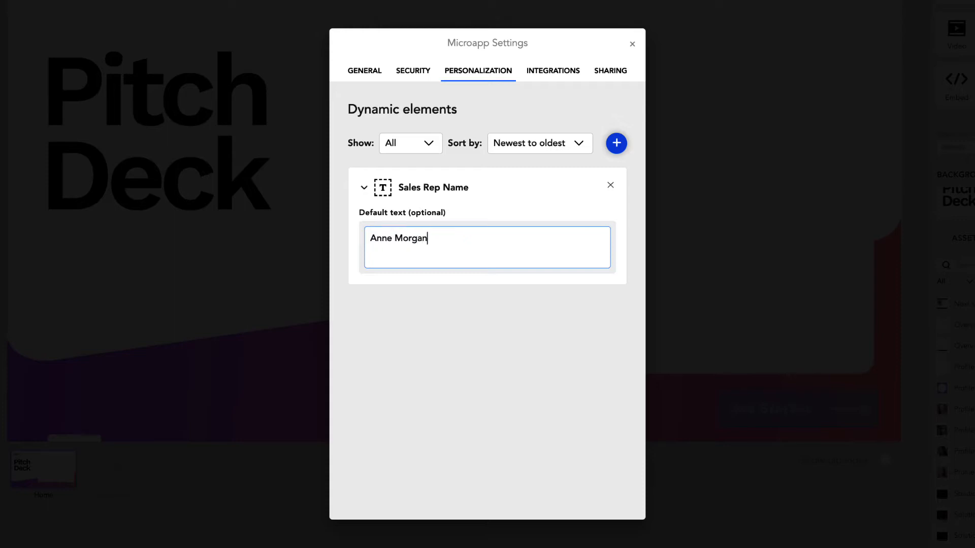
key("Return")
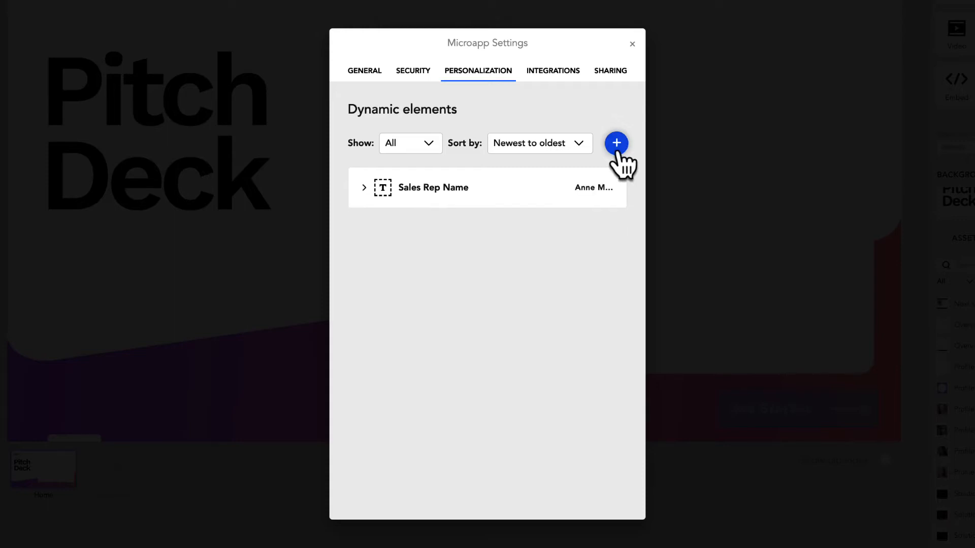
Add a dynamic text element named Sales Rep Email with the rep's e-mail address as default
left_click(616, 143)
type("Sales Rep Email")
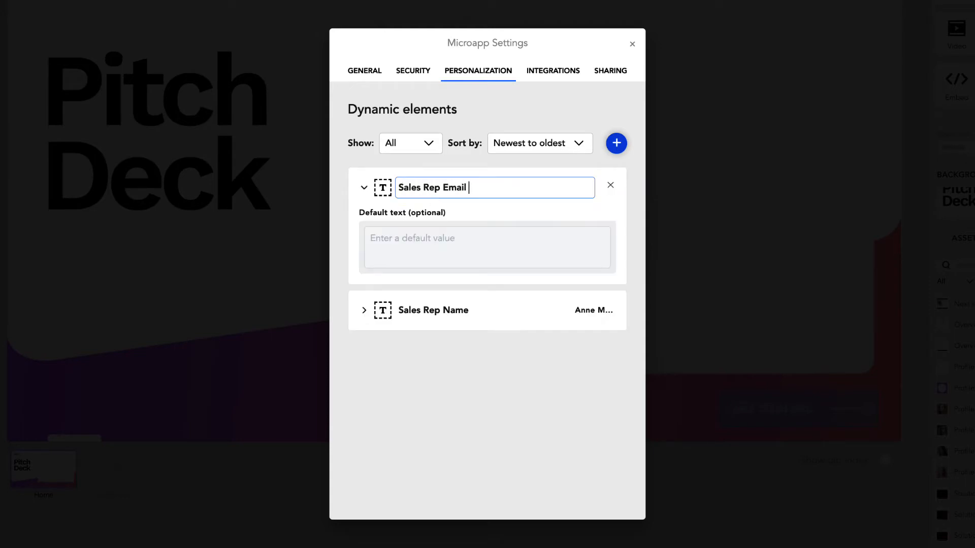
left_click(426, 232)
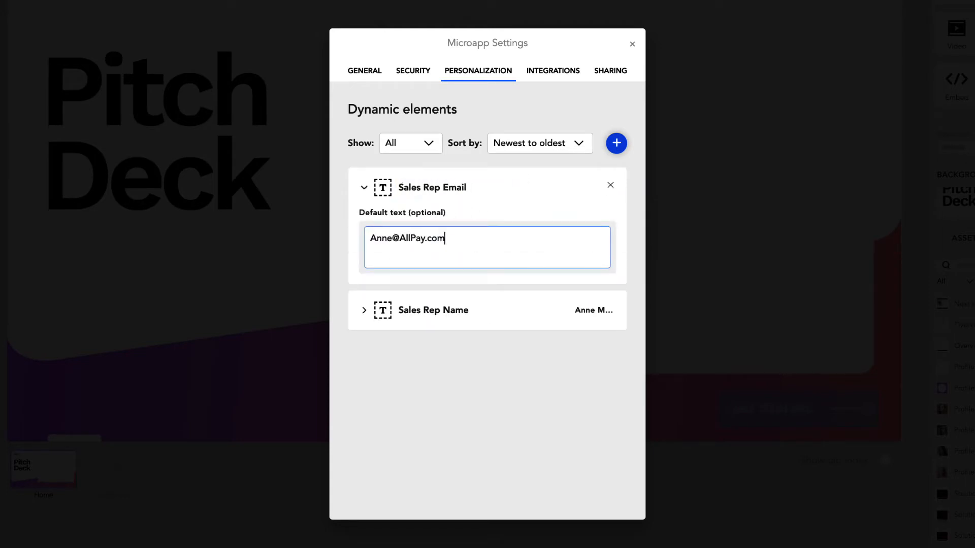
key("Return")
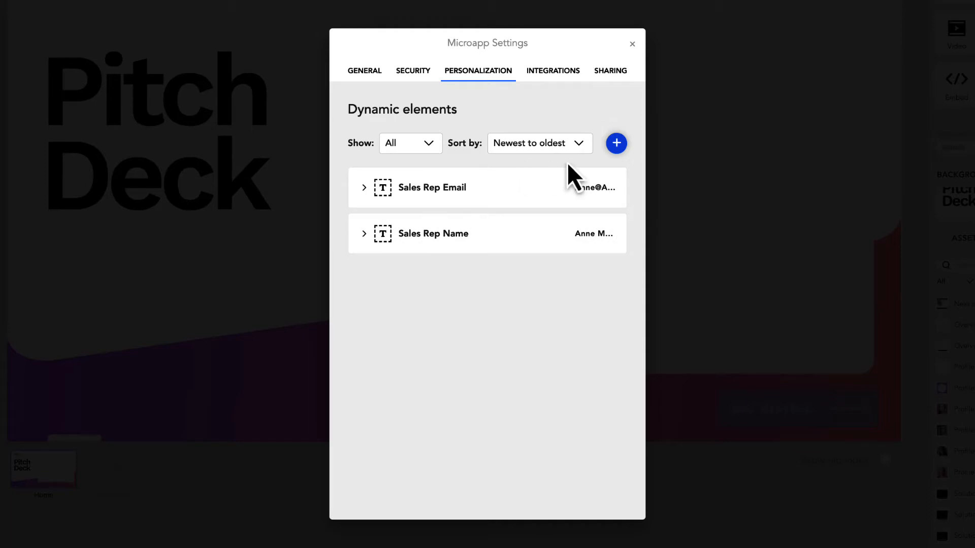
left_click(617, 143)
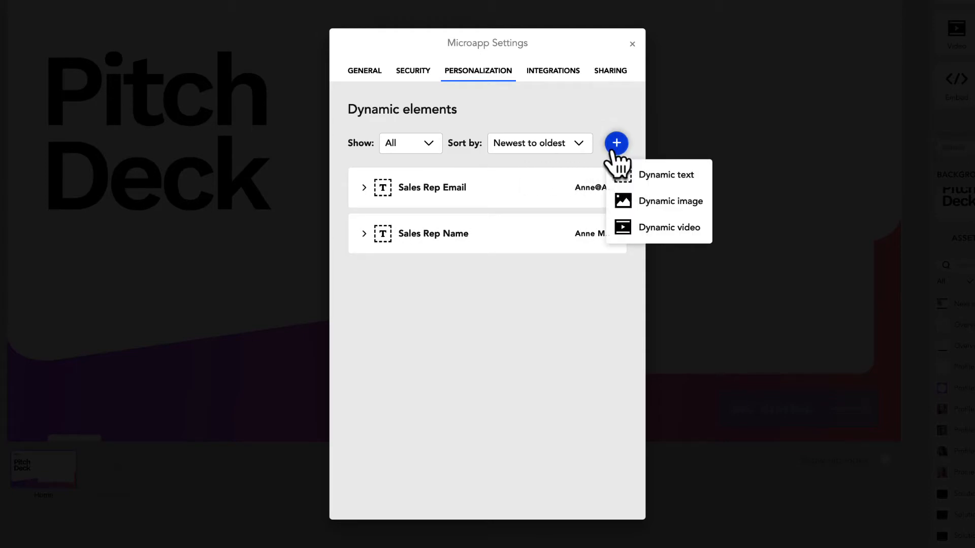
Add a dynamic image named Sales Rep Headshot defaulting to Profile pic 1.png
left_click(651, 202)
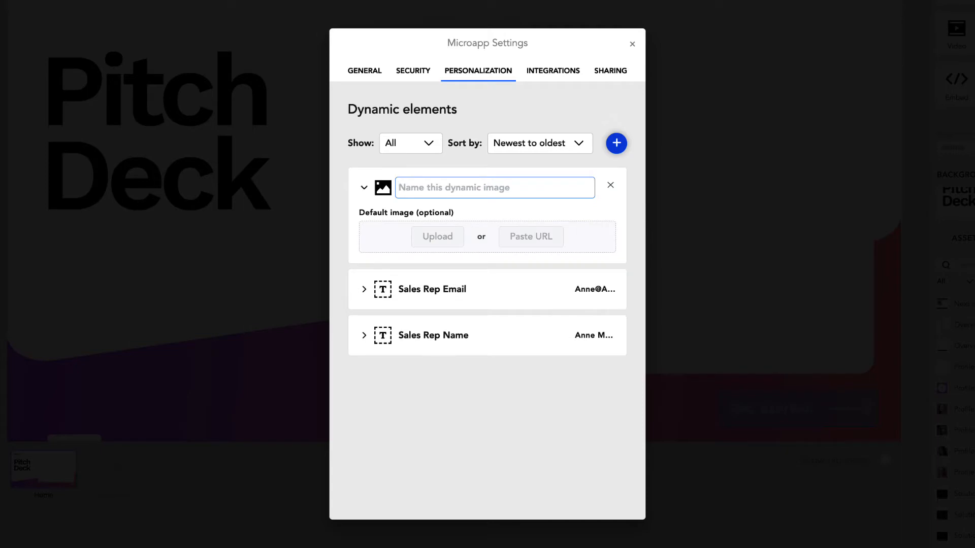
type("Sales Rep ")
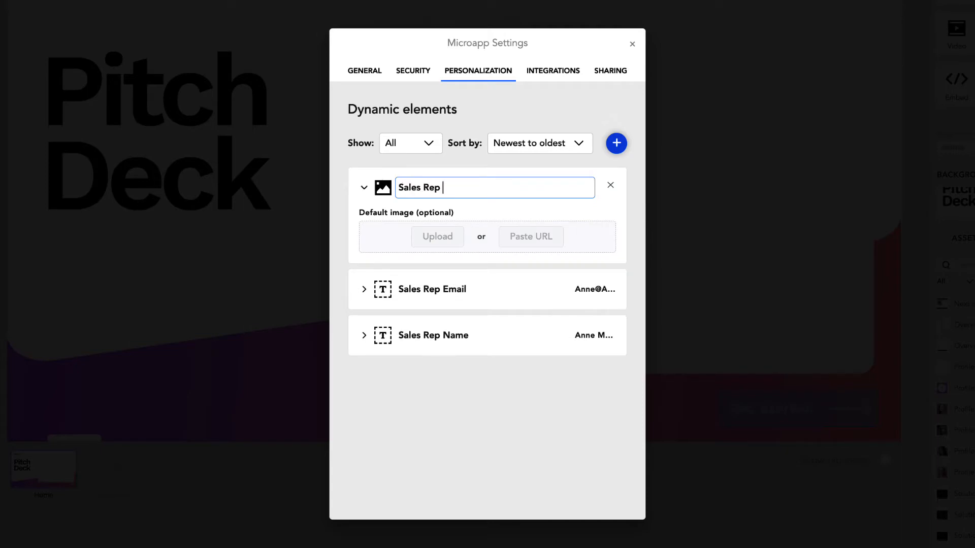
type("Headshot")
left_click(395, 245)
left_click(427, 249)
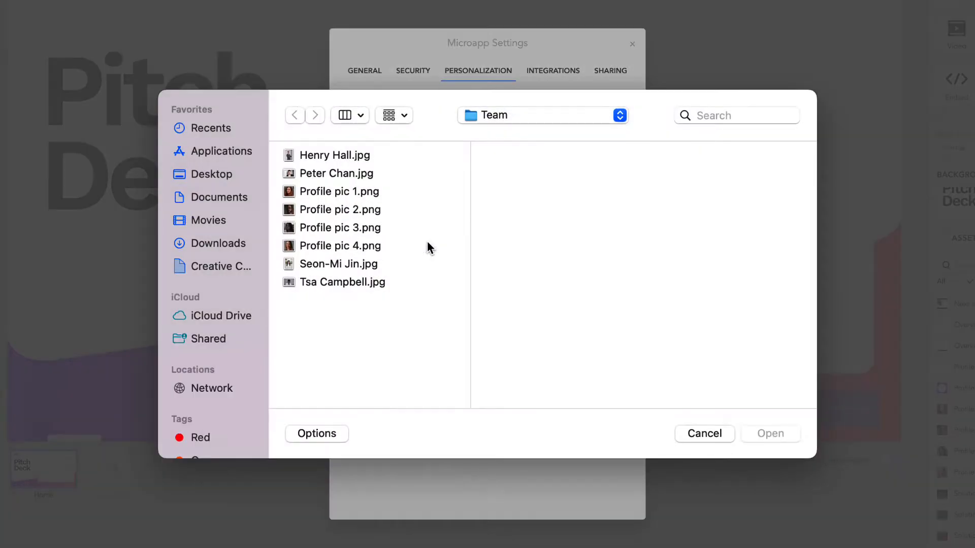
left_click(358, 193)
left_click(768, 433)
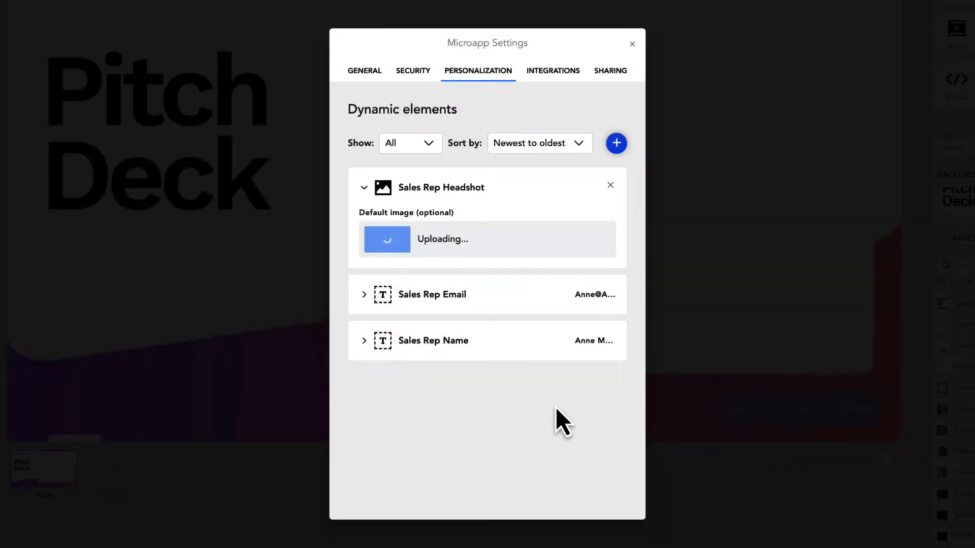
Add a second dynamic image named Recipient Logo - Dark
left_click(616, 143)
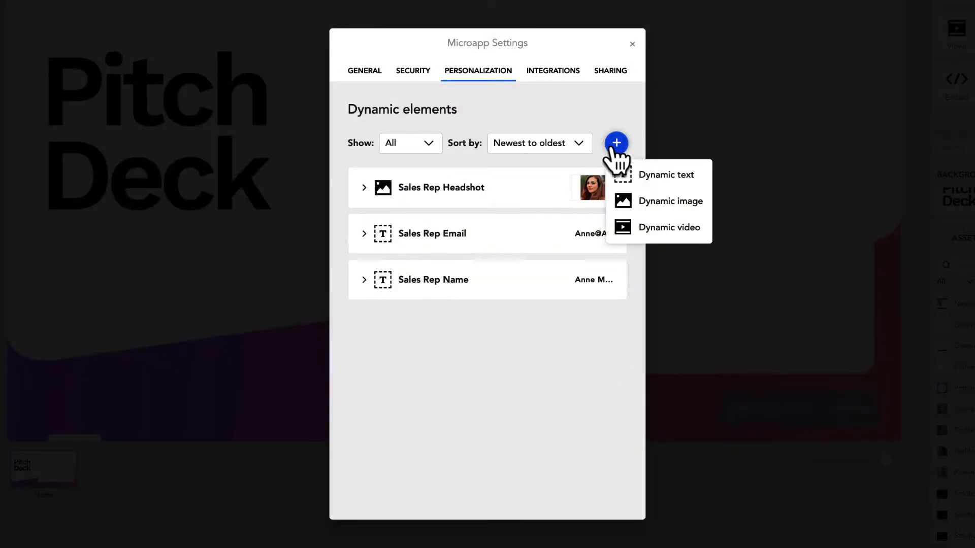
left_click(660, 198)
type("q")
key("BackSpace")
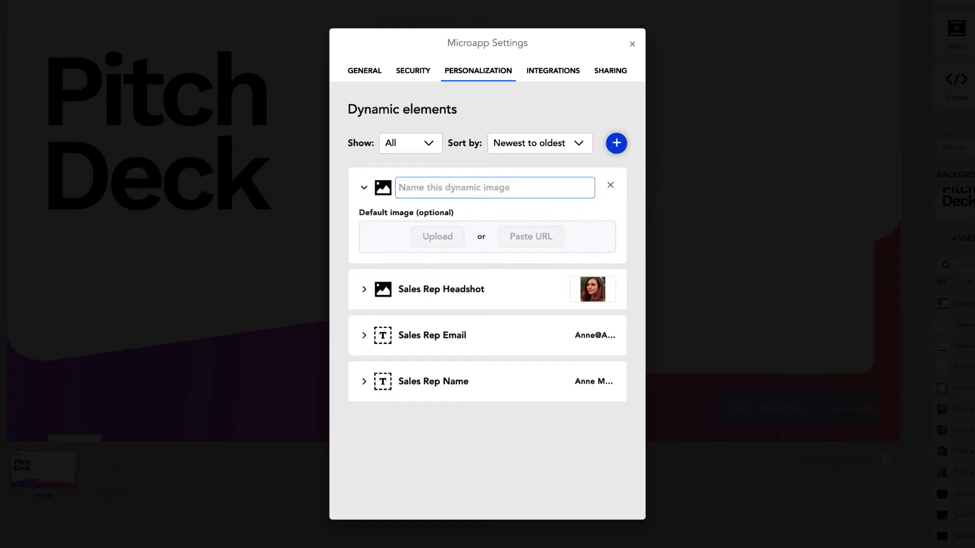
type("Recipient Logo - Dark")
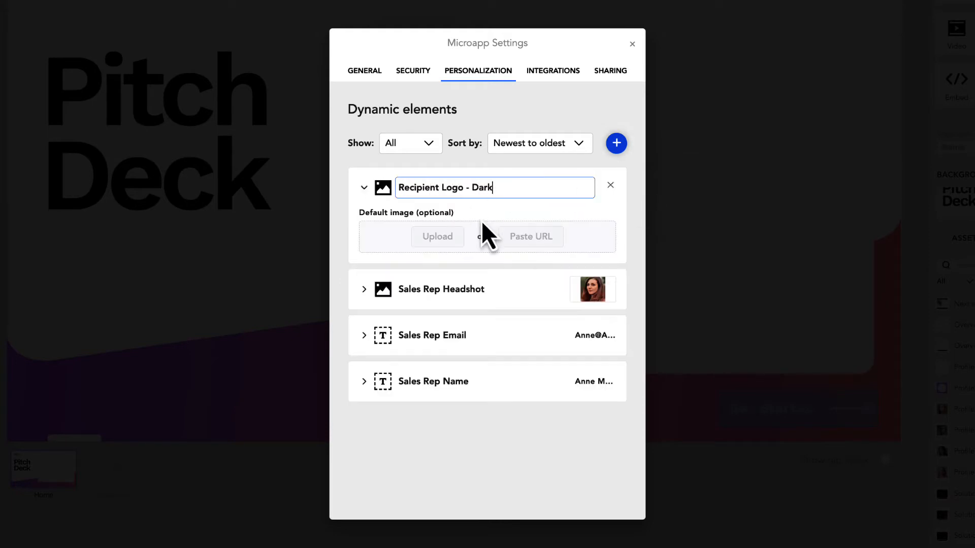
Upload Customer logo1.png from Personalization-Demo > Customer logos > Dark logos as its default
left_click(441, 238)
left_click(522, 118)
left_click(526, 135)
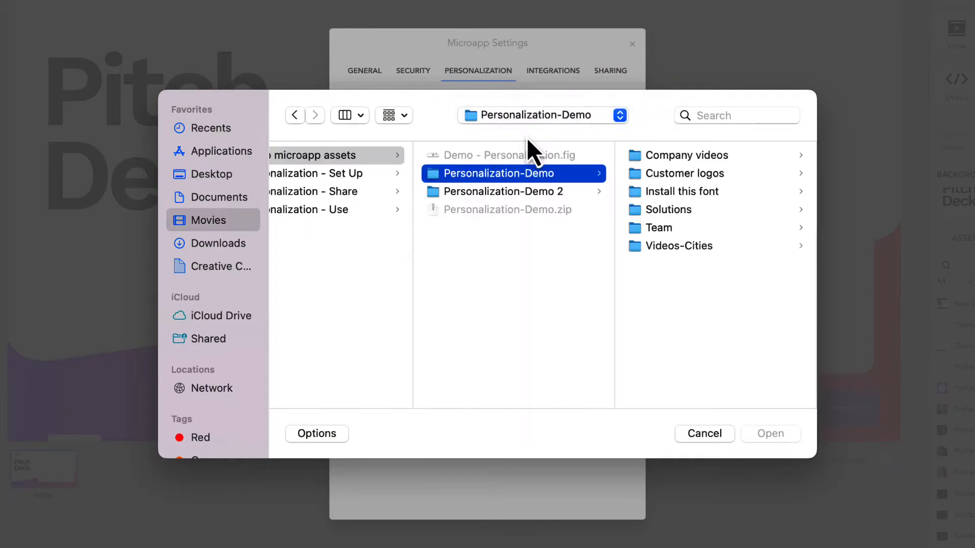
left_click(706, 172)
left_click(654, 209)
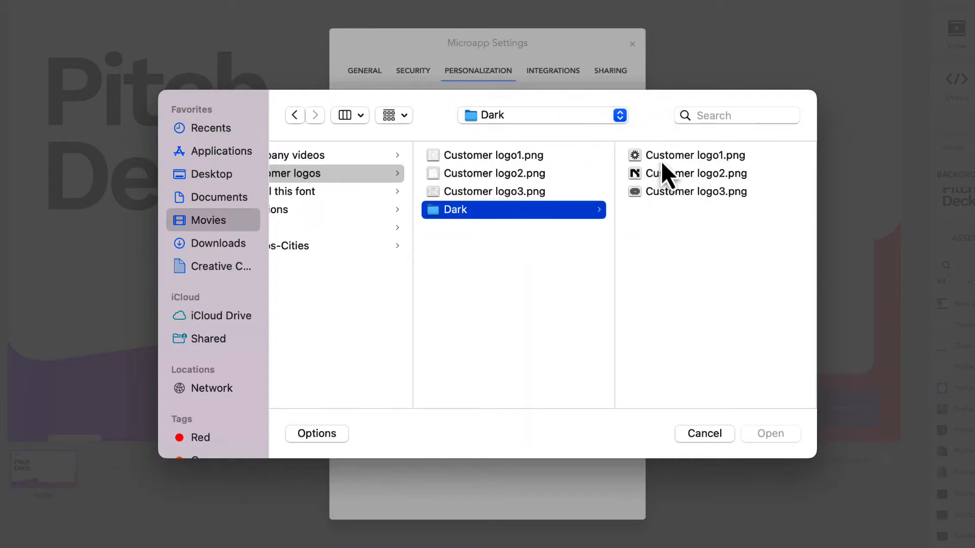
left_click(661, 161)
left_click(767, 492)
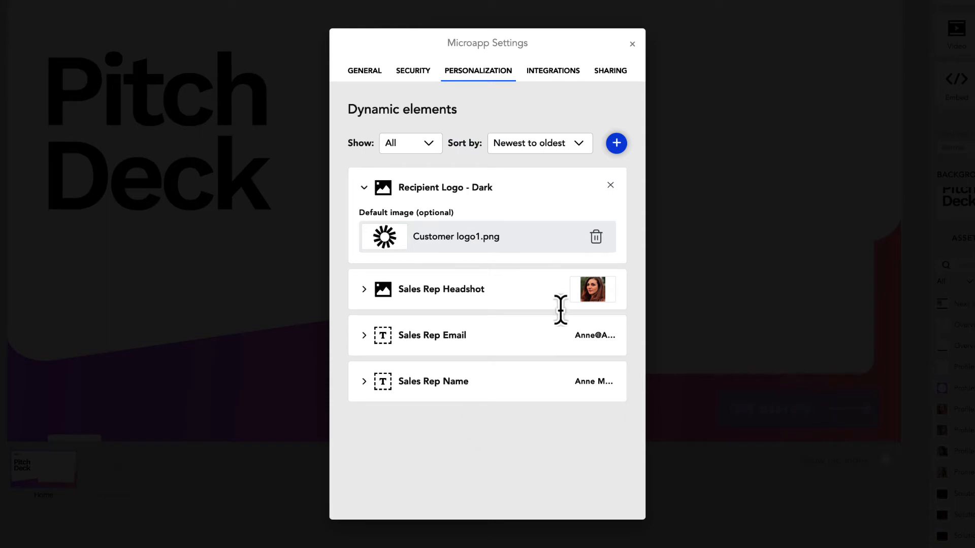
left_click(599, 184)
left_click(616, 143)
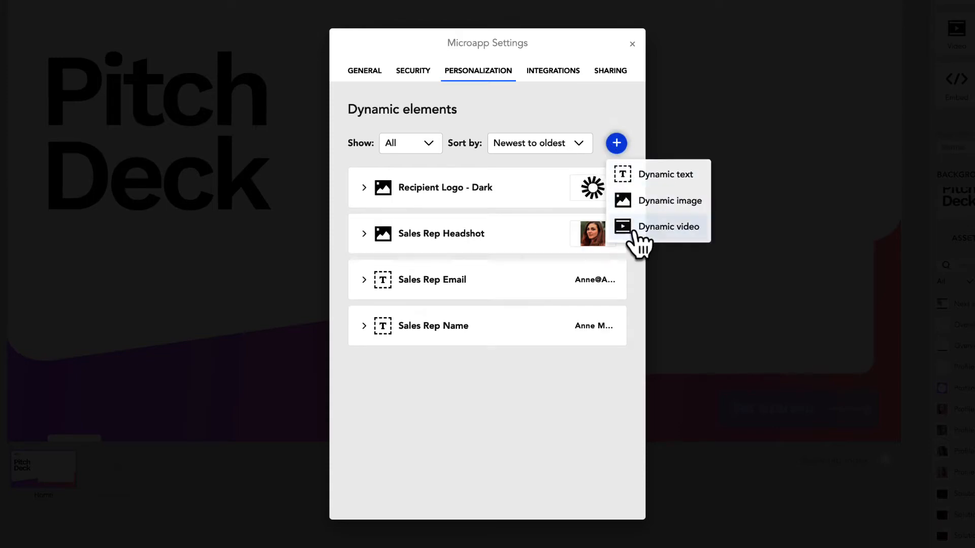
Add dynamic video 'Looping Video of City - Upload' defaulting to City1.mp4, then close settings
left_click(642, 227)
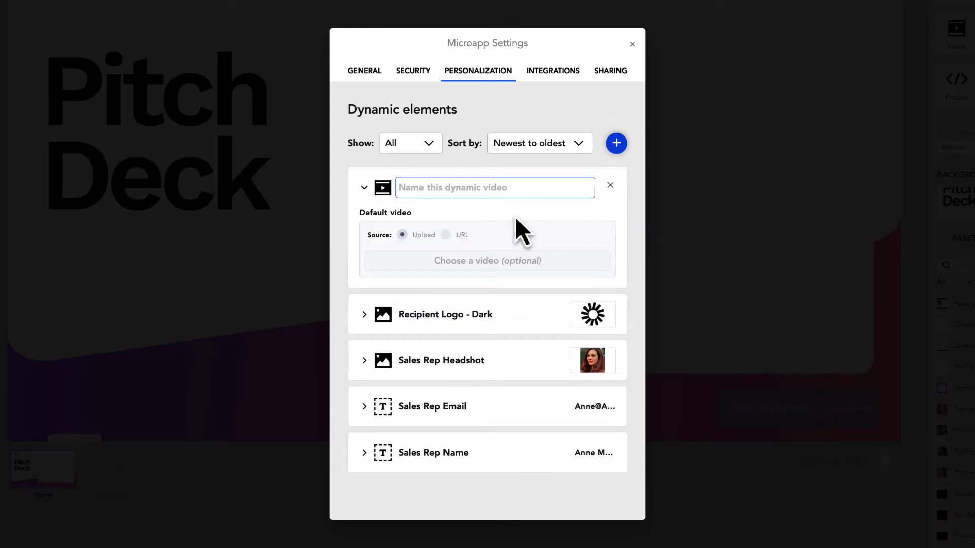
type("Loop")
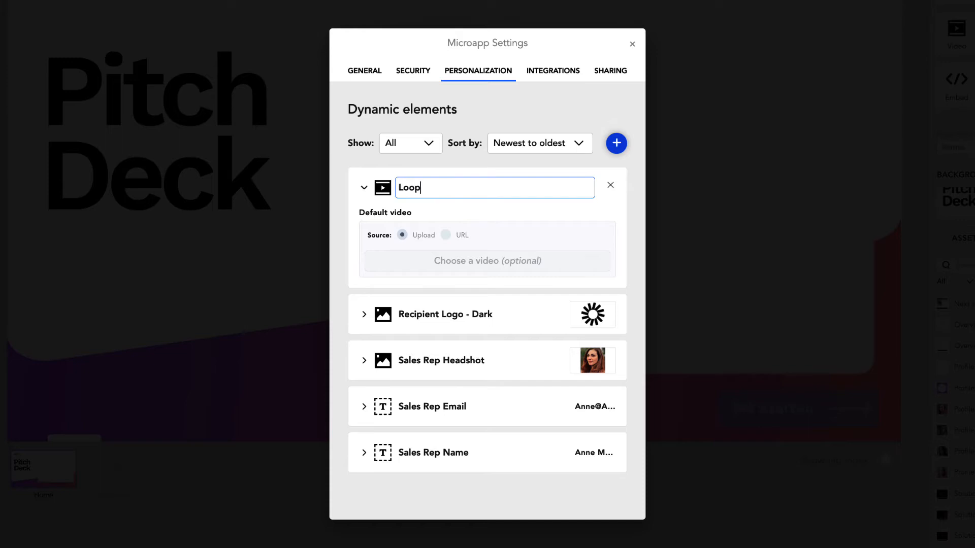
type("ing Video of City - Upload")
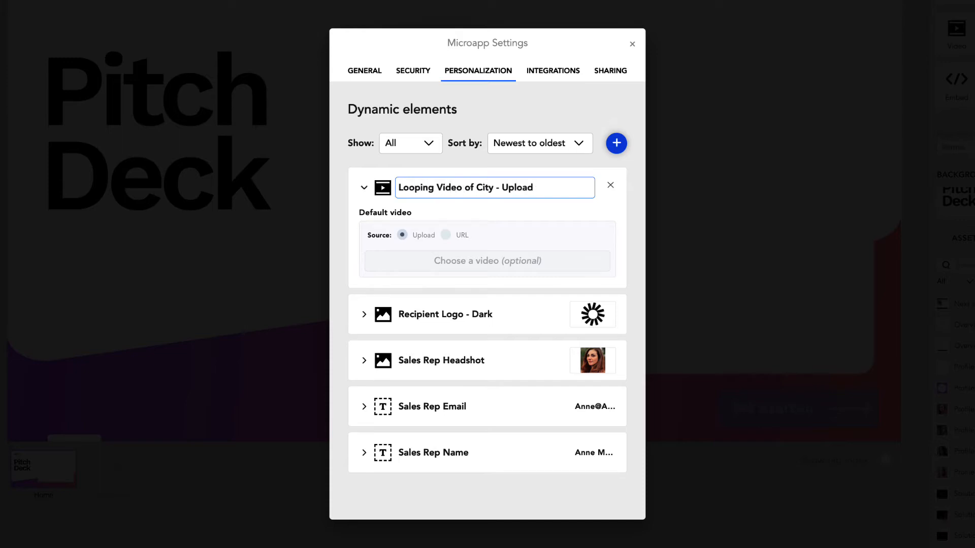
key("Tab")
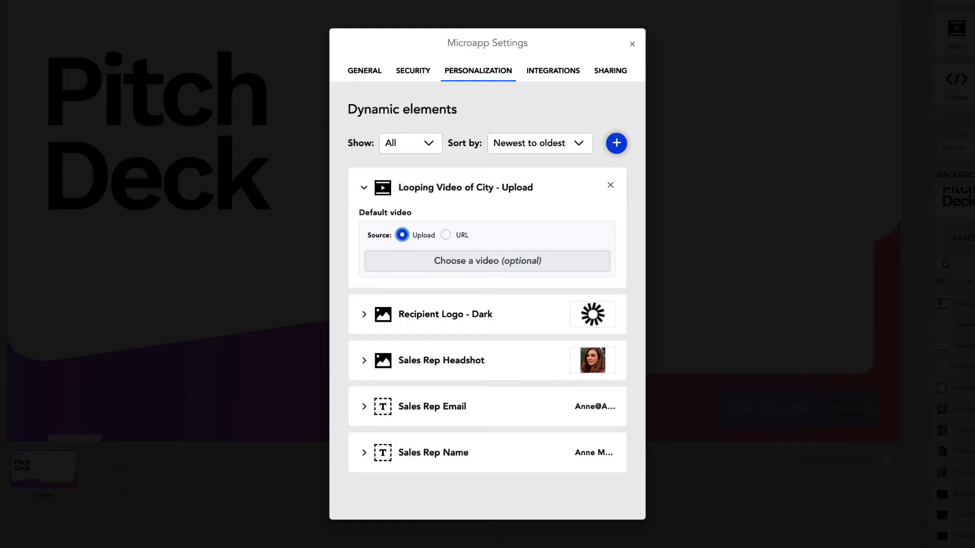
left_click(472, 260)
left_click(568, 175)
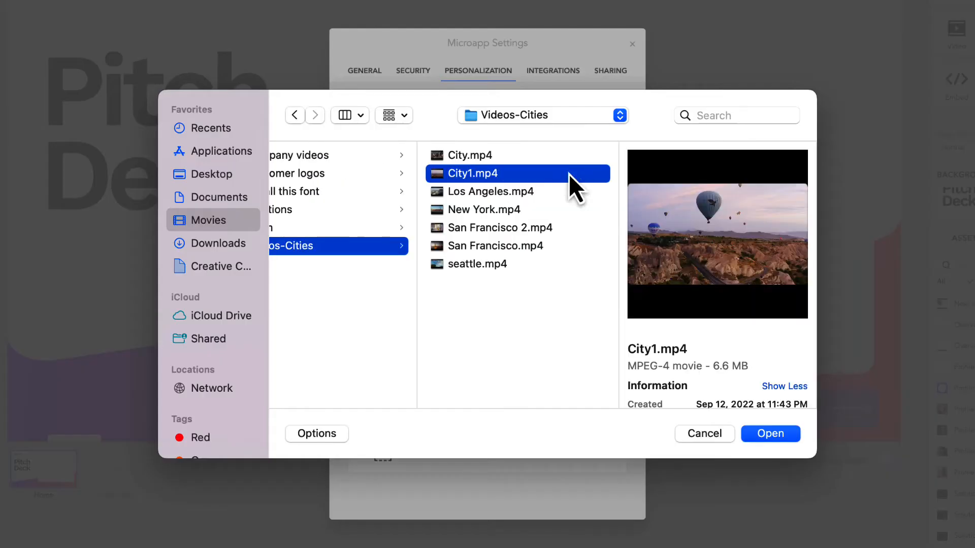
left_click(770, 434)
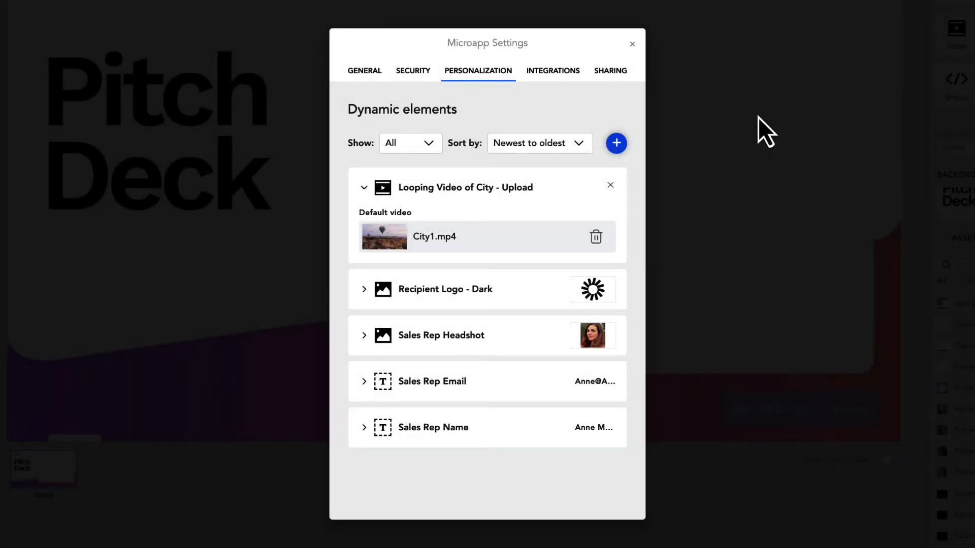
left_click(633, 45)
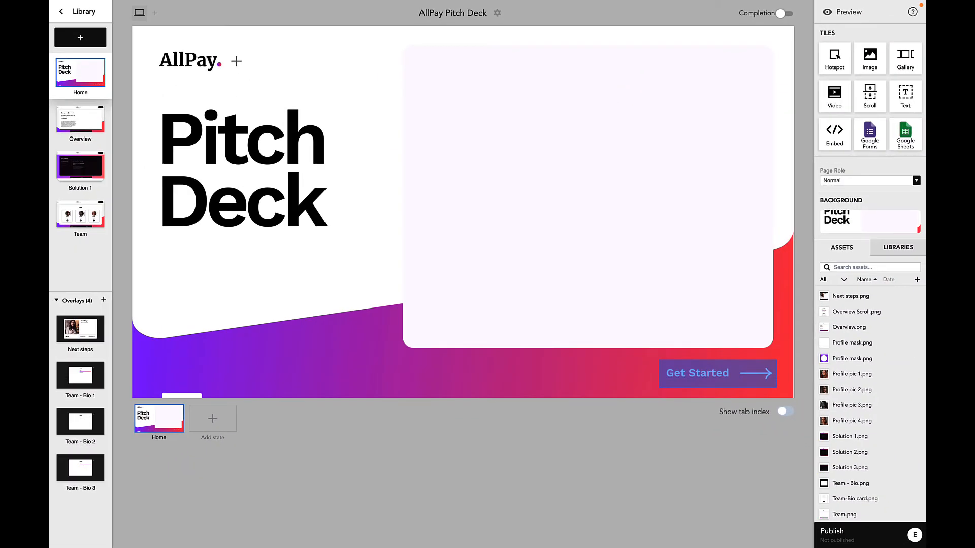
Add a black text tile at the lower left, bound dynamically to Sales Rep Name
left_click_drag(834, 56, 255, 346)
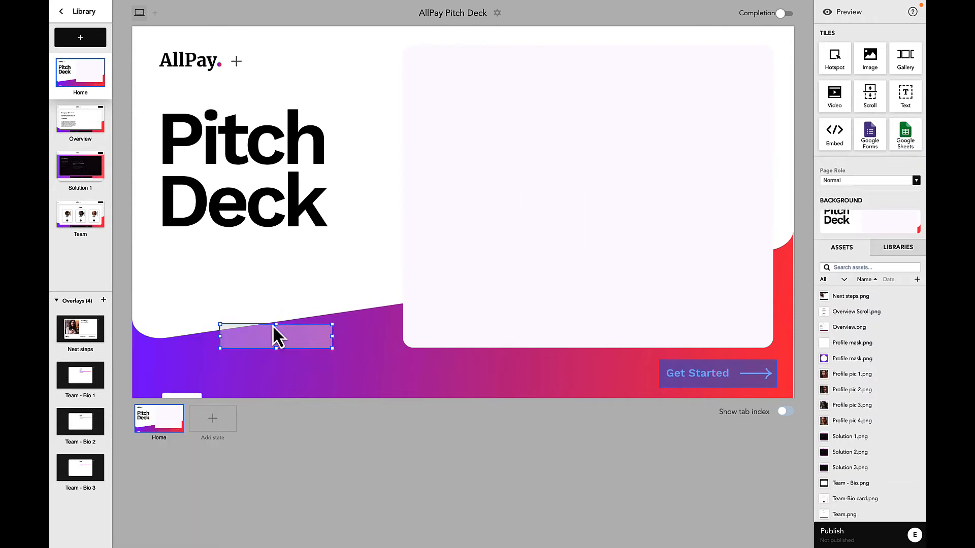
left_click(133, 392)
left_click(104, 487)
left_click(191, 385)
left_click(168, 345)
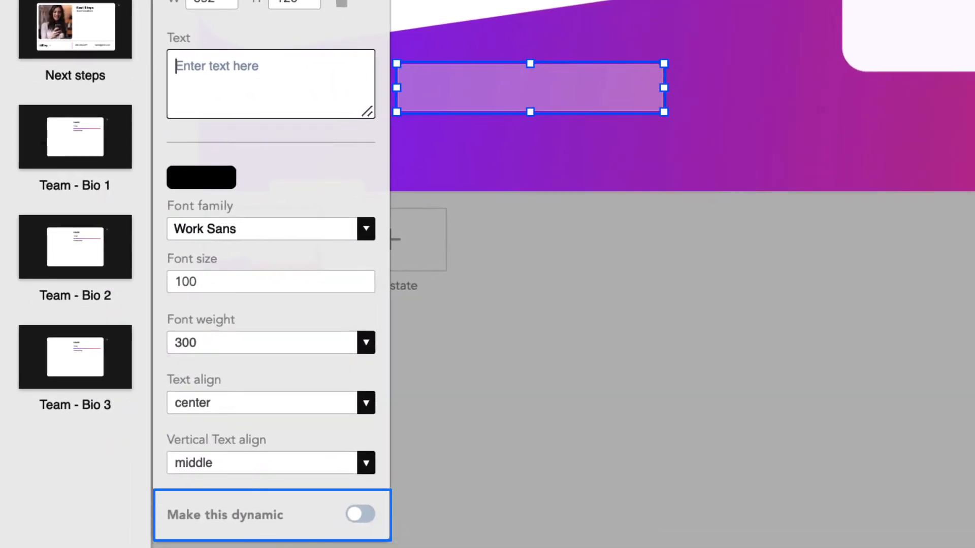
left_click(361, 514)
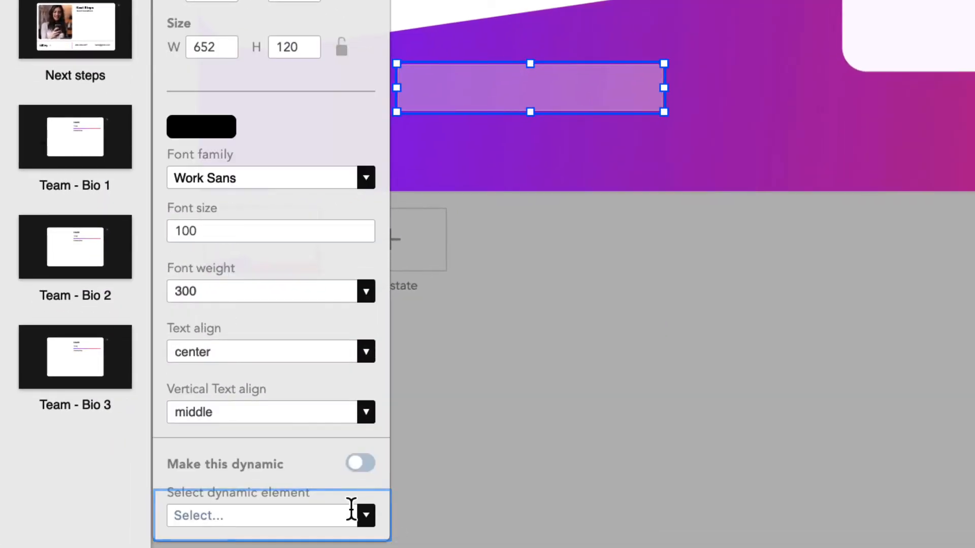
left_click(346, 525)
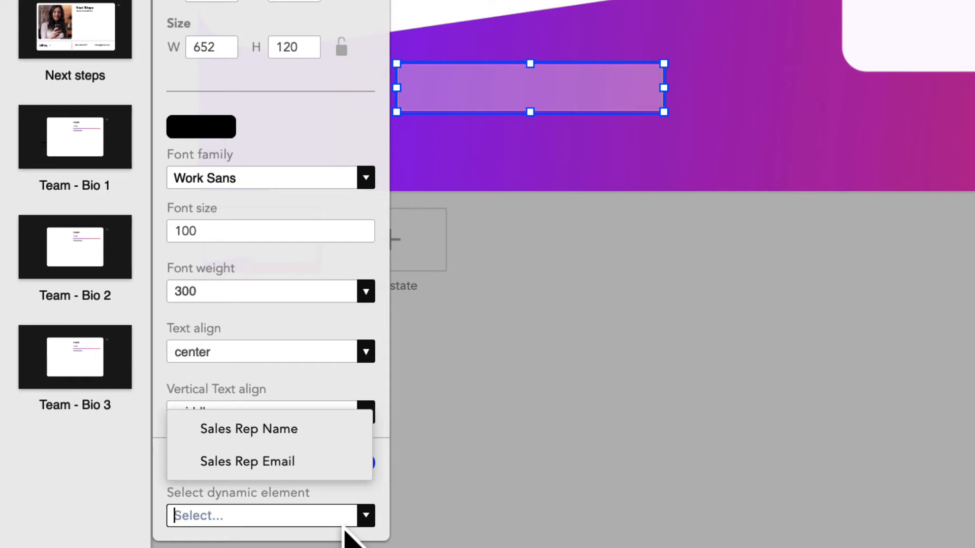
left_click(342, 432)
Style the name text white, normal weight, size 75, left-aligned
left_click(212, 230)
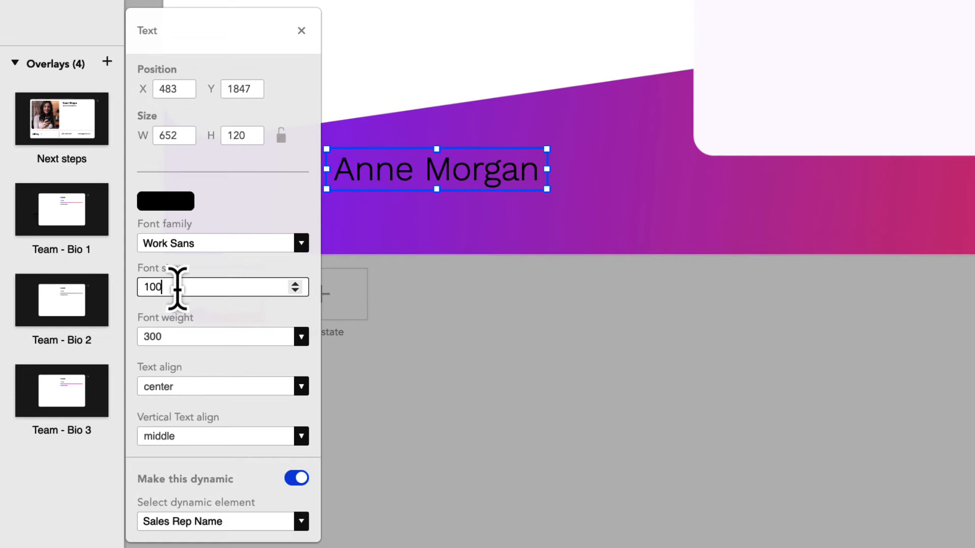
left_click(301, 337)
left_click(246, 358)
left_click(165, 201)
left_click(243, 488)
left_click(278, 203)
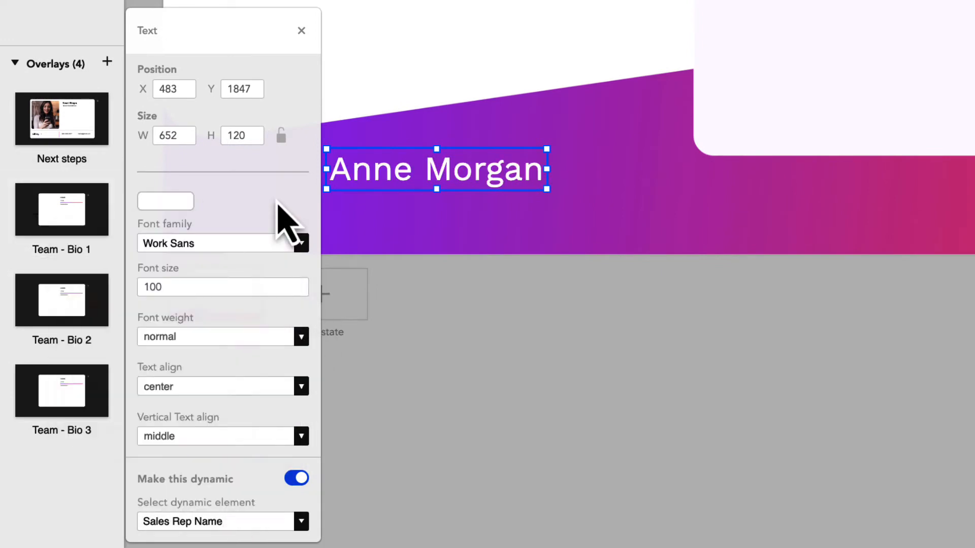
double_click(279, 286)
type("75")
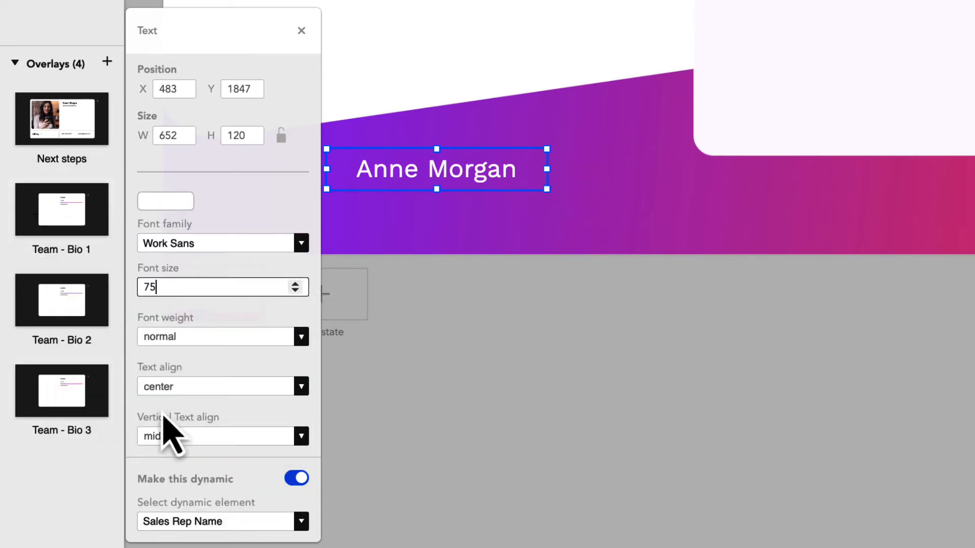
left_click(178, 387)
left_click(147, 365)
left_click(523, 386)
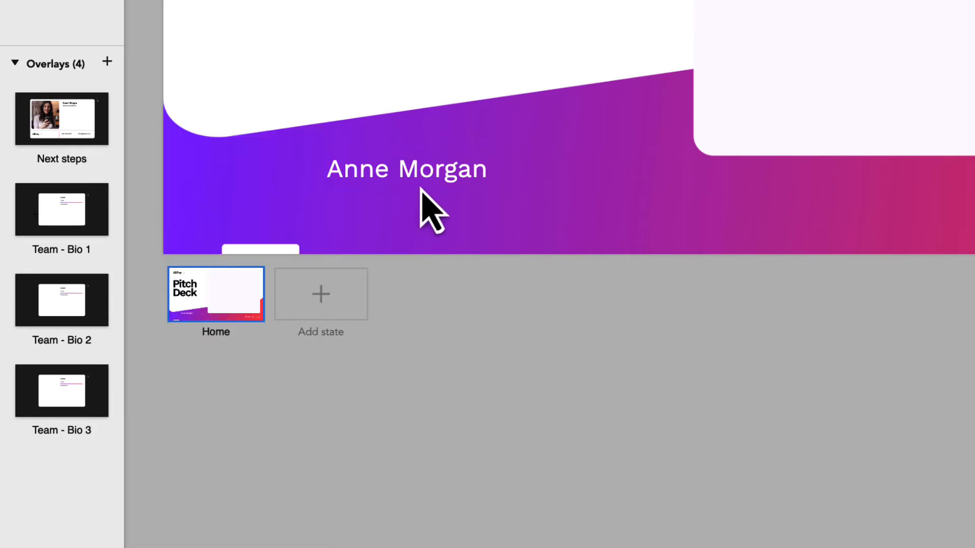
Widen the name box to 797 and bind the duplicated line to Sales Rep Email
left_click(421, 189)
left_click_drag(541, 169, 594, 169)
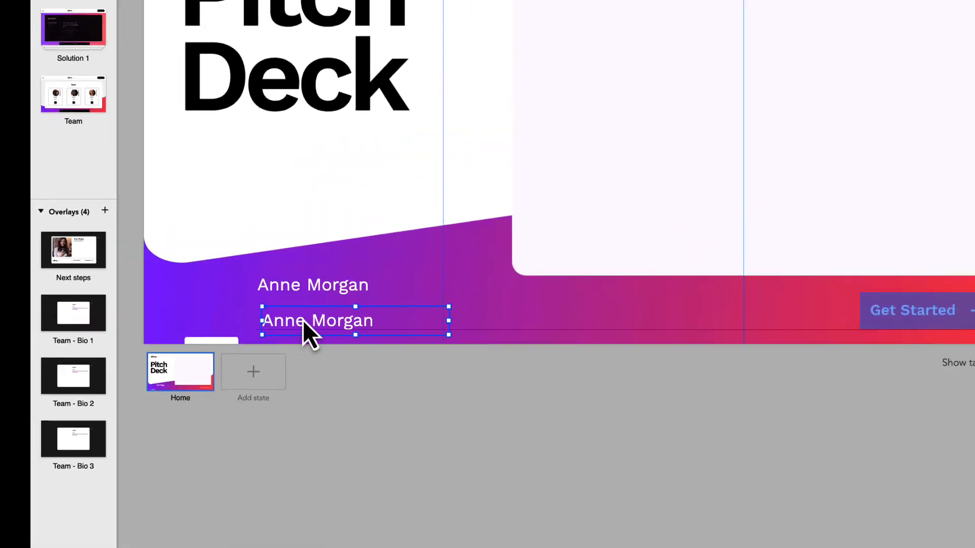
left_click(302, 319)
left_click(567, 531)
left_click(489, 497)
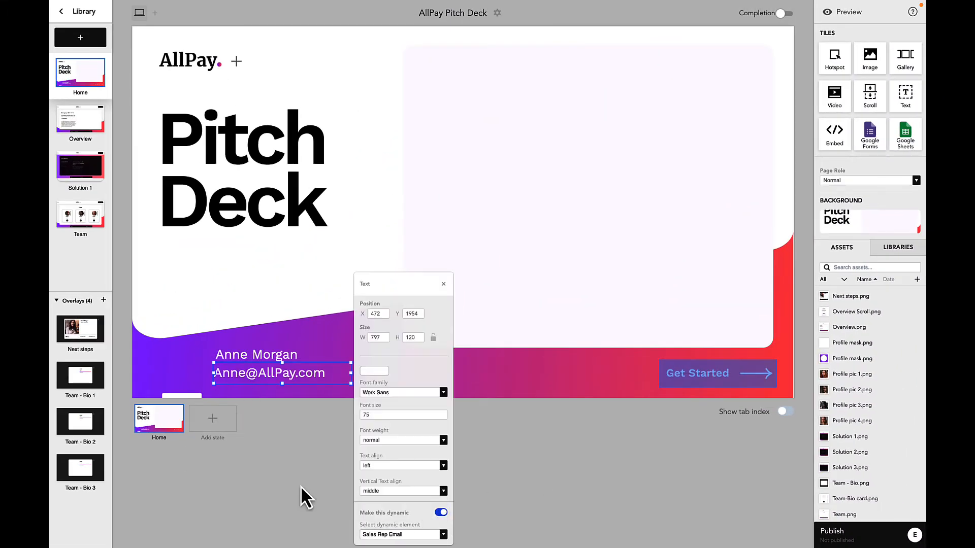
left_click(302, 489)
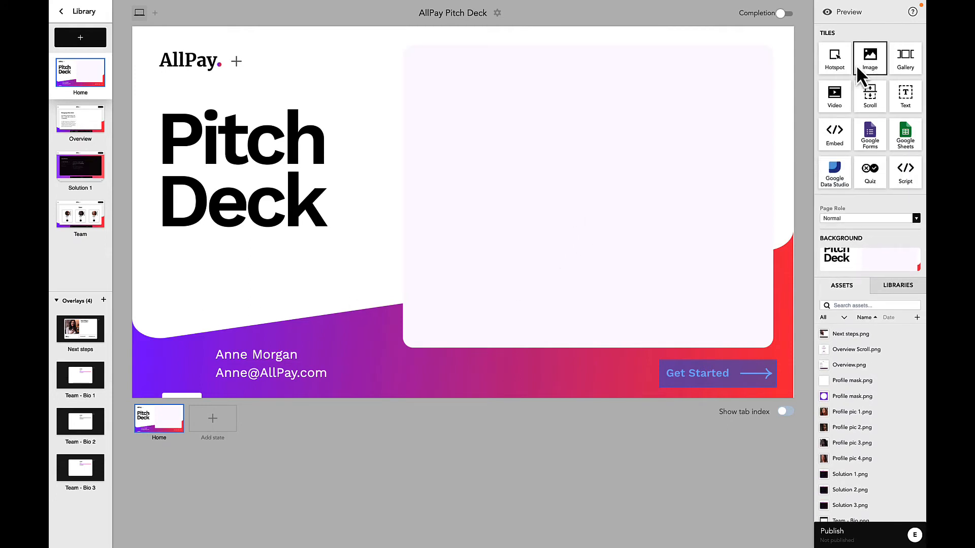
Add a 635×196 image tile near the top, set to Fit, left-anchored, and made dynamic
left_click_drag(857, 67, 290, 73)
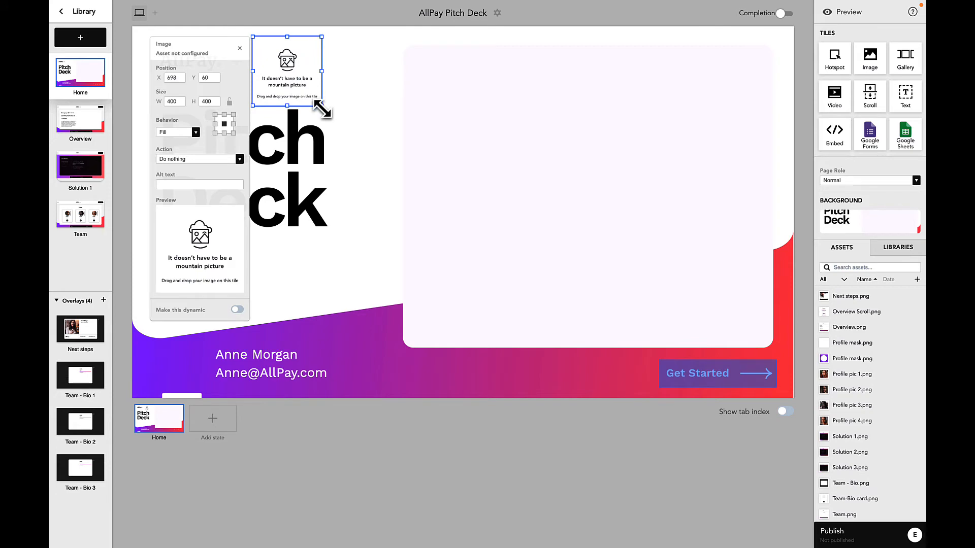
left_click_drag(320, 105, 322, 68)
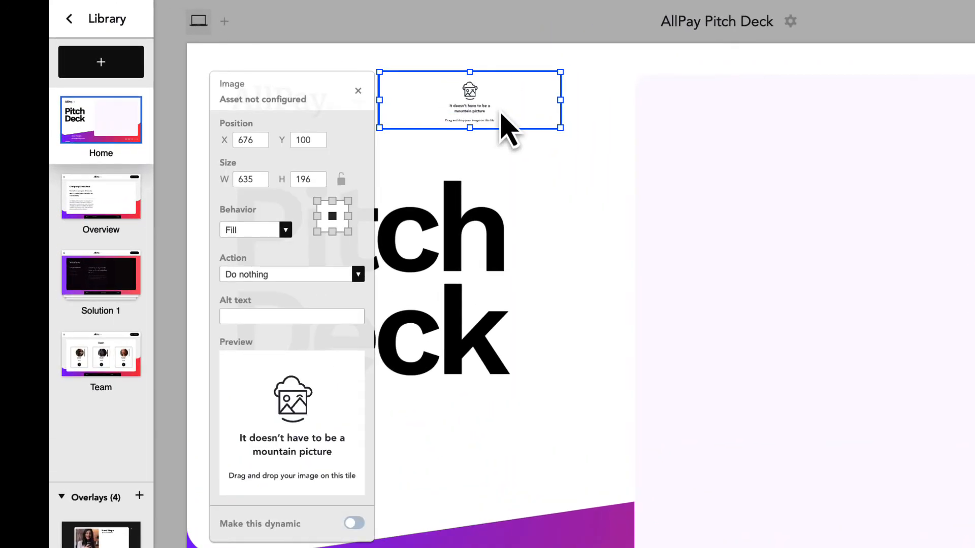
left_click(272, 231)
left_click(261, 246)
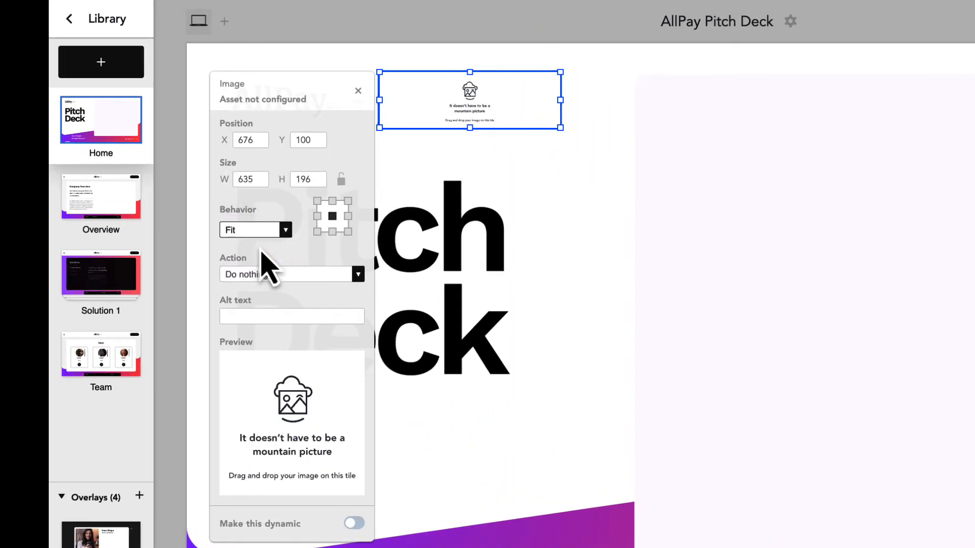
left_click(317, 216)
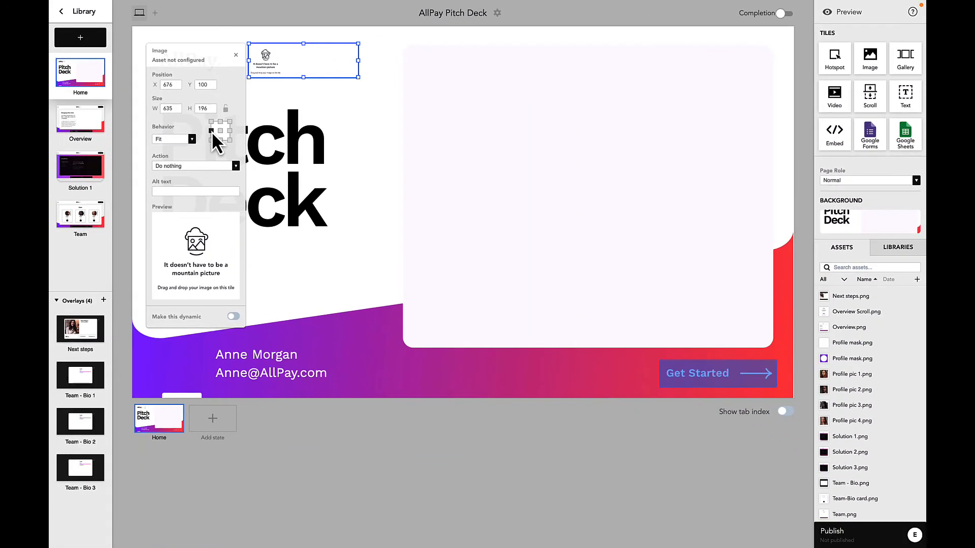
left_click(352, 518)
Place a headshot-sized profile mask beside the name text and add an empty image tile
left_click(363, 455)
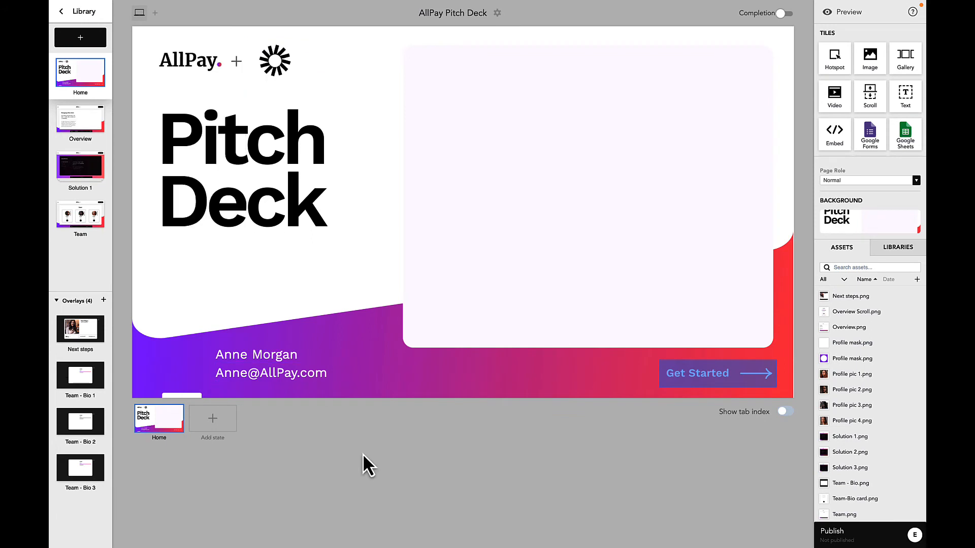
left_click_drag(852, 359, 247, 298)
left_click_drag(247, 298, 183, 299)
left_click_drag(869, 59, 331, 277)
left_click_drag(173, 263, 176, 315)
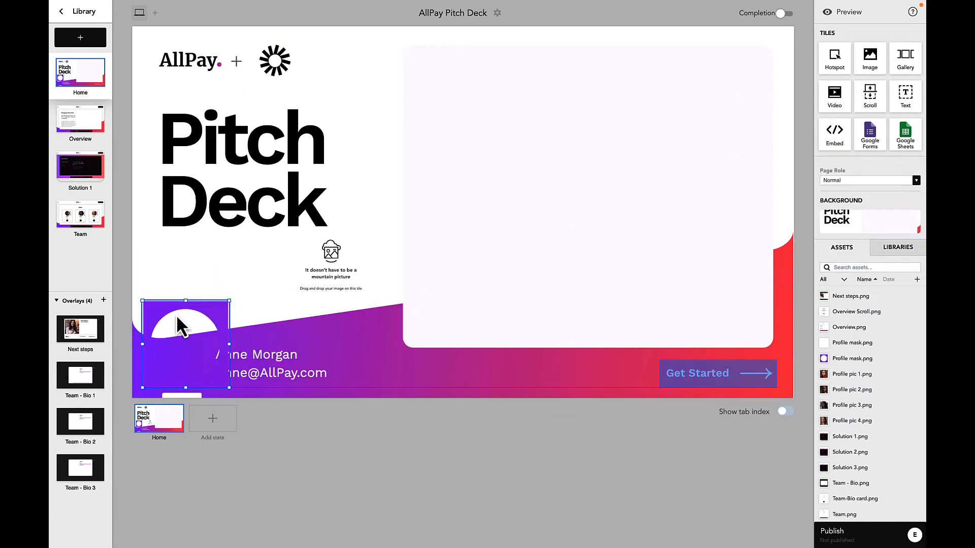
left_click_drag(228, 299, 193, 290)
left_click(188, 365)
Bind the image tile to Sales Rep Headshot, bring the mask in front, add a large video tile
left_click(331, 252)
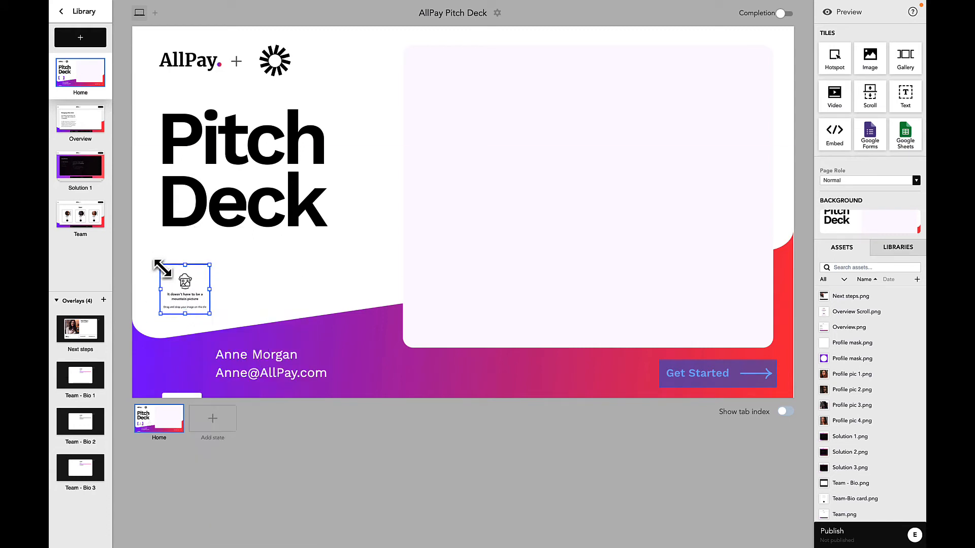
left_click_drag(159, 266, 185, 369)
double_click(185, 368)
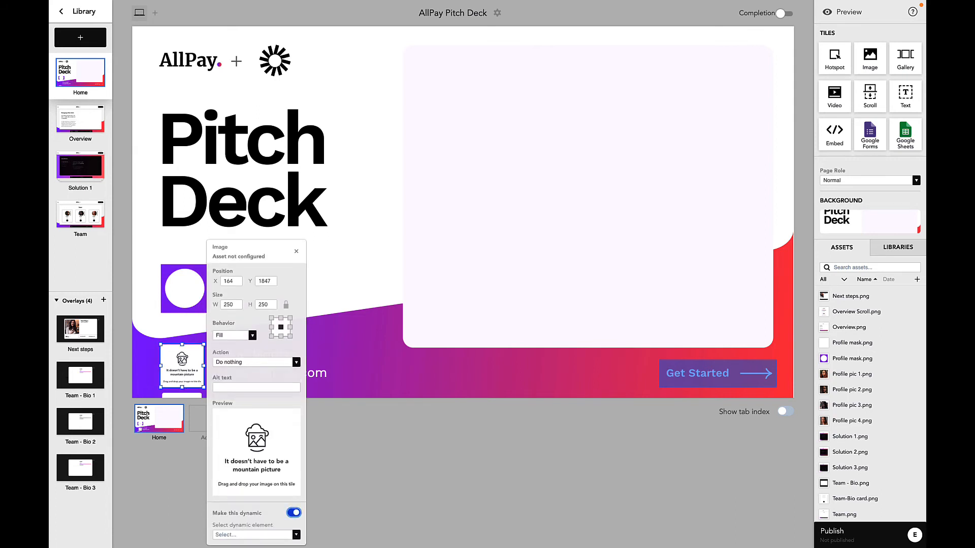
left_click(277, 535)
left_click(273, 498)
right_click(195, 306)
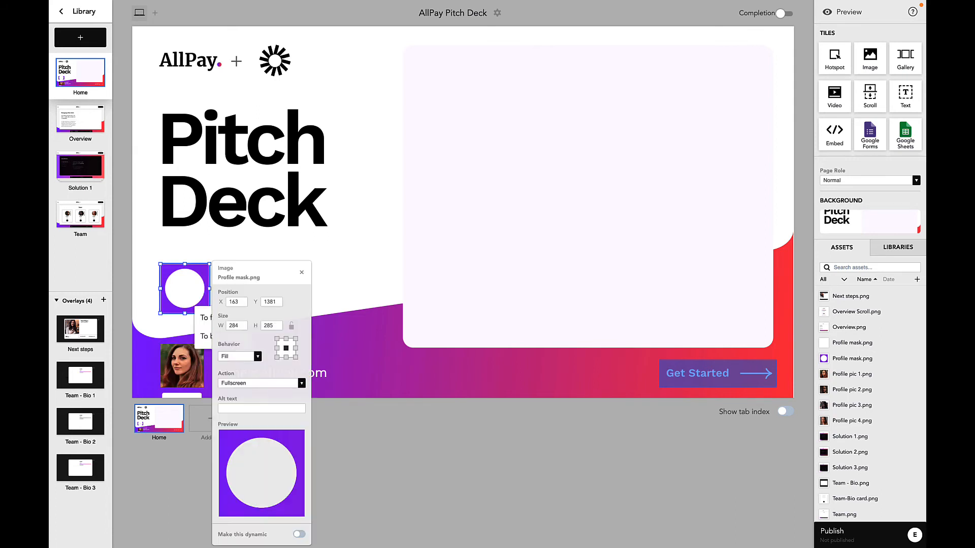
left_click(203, 317)
left_click_drag(834, 94, 431, 73)
left_click_drag(464, 113, 777, 356)
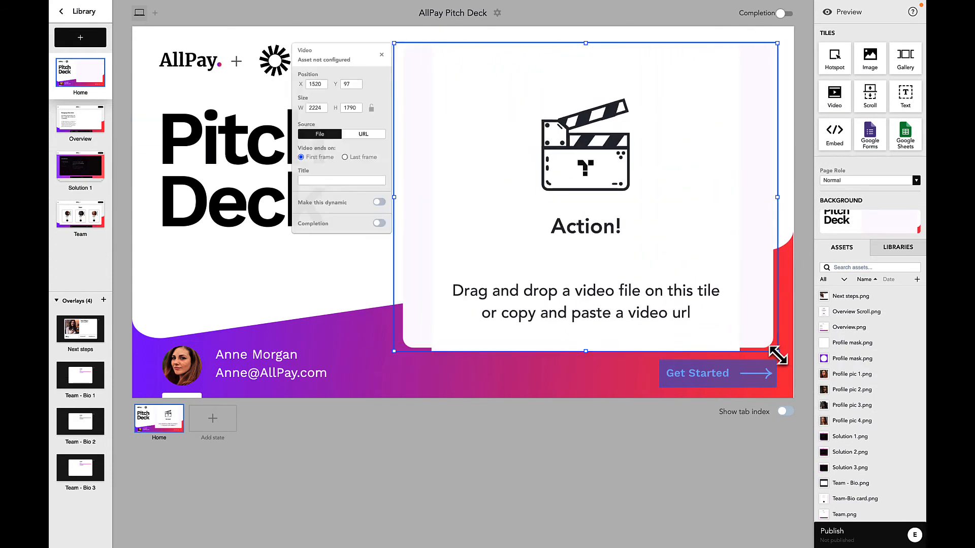
Bind the video tile to Looping Video of City - Upload and set its behavior to Fill
left_click(379, 202)
left_click(381, 303)
left_click(378, 318)
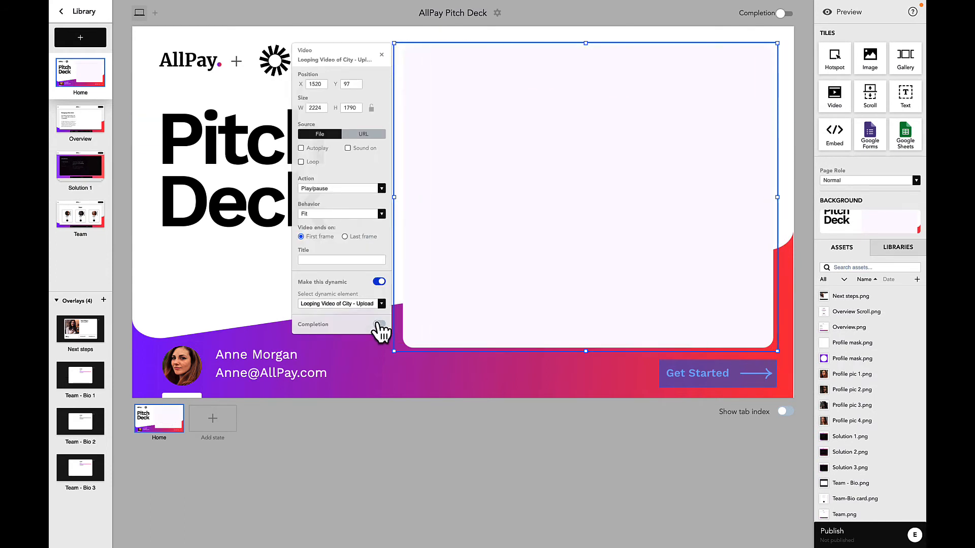
left_click(311, 214)
left_click(307, 224)
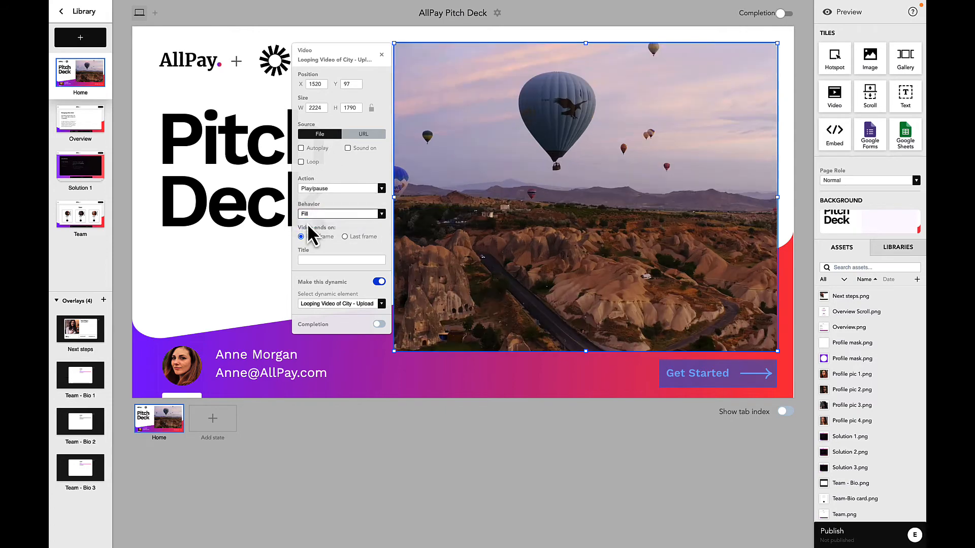
left_click(536, 435)
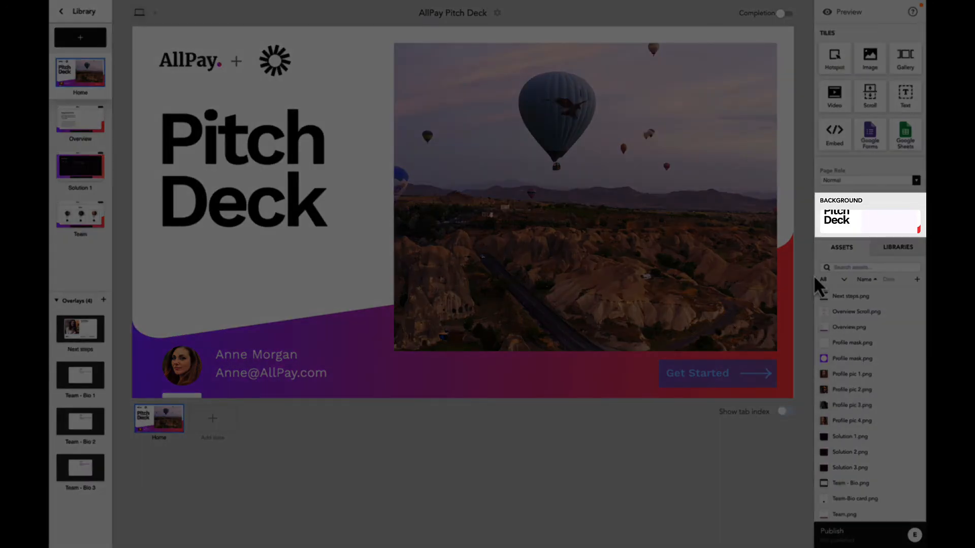
Replace the background with a full-page Home.png image tile sent to the back
left_click(869, 222)
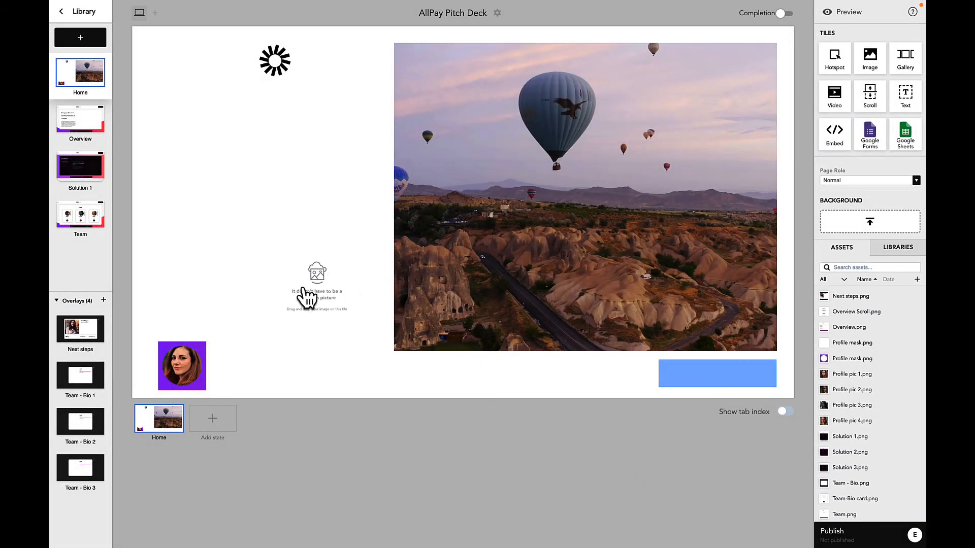
left_click_drag(307, 297, 790, 398)
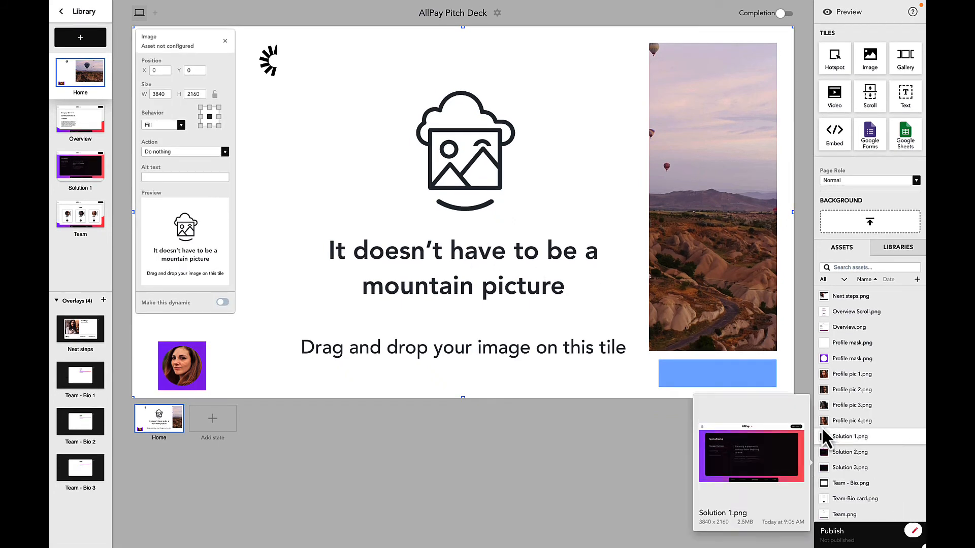
scroll(891, 428, "up", 2)
scroll(886, 415, "up", 2)
scroll(863, 386, "up", 5)
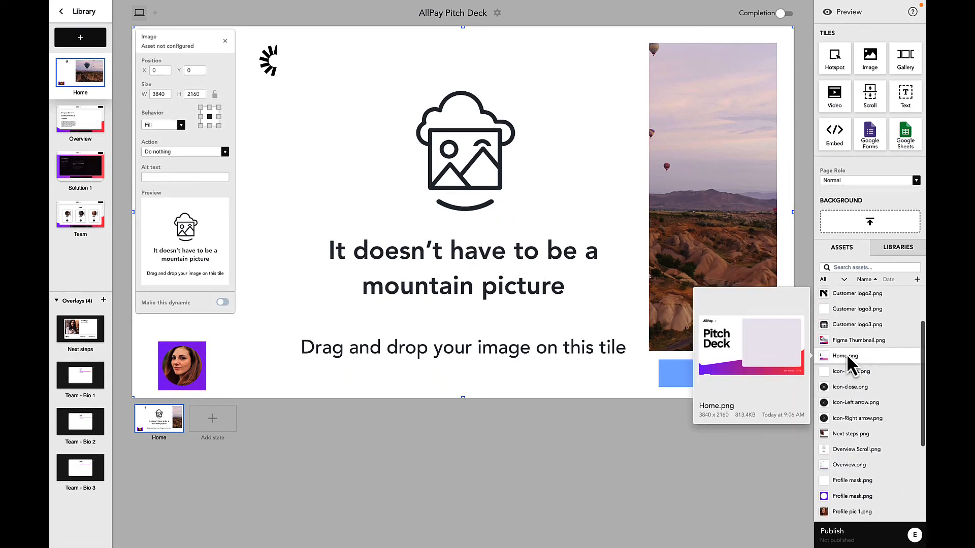
left_click_drag(846, 355, 576, 376)
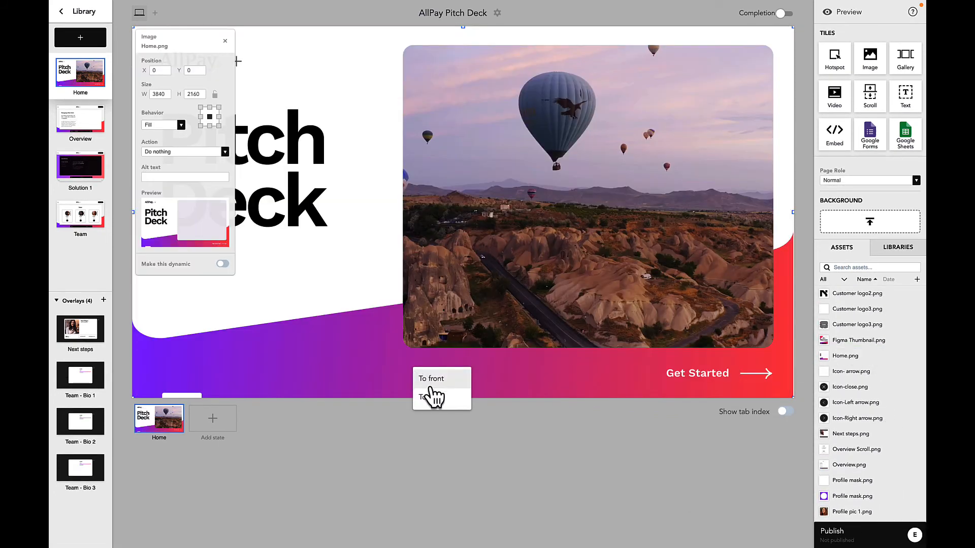
left_click(470, 484)
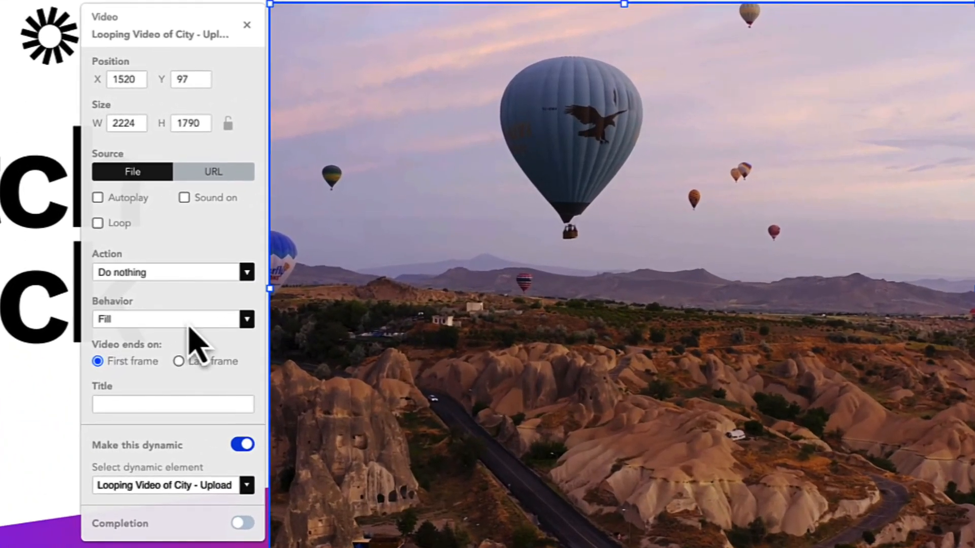
Turn on Autoplay and Loop for the Home video, keeping its click action as Do nothing
left_click(100, 198)
left_click(97, 224)
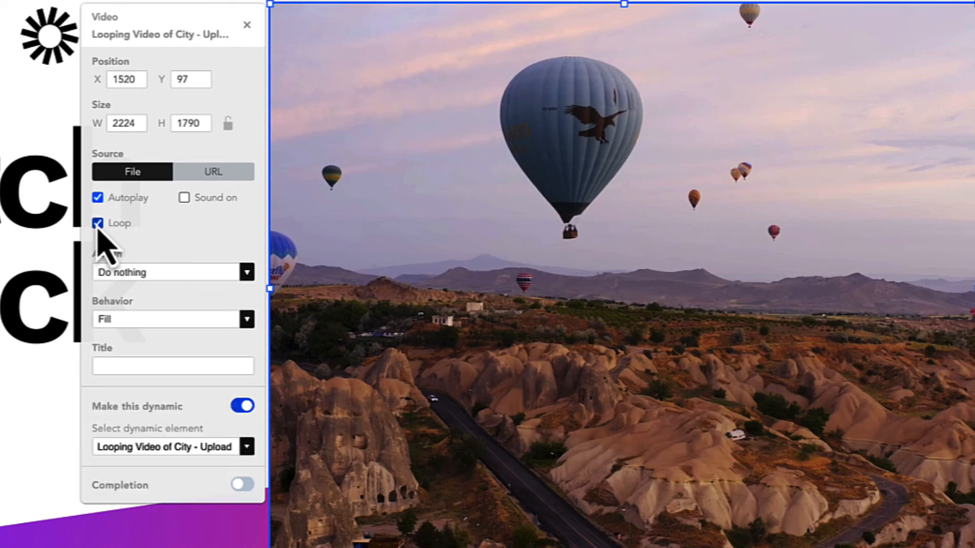
left_click(120, 273)
left_click(124, 278)
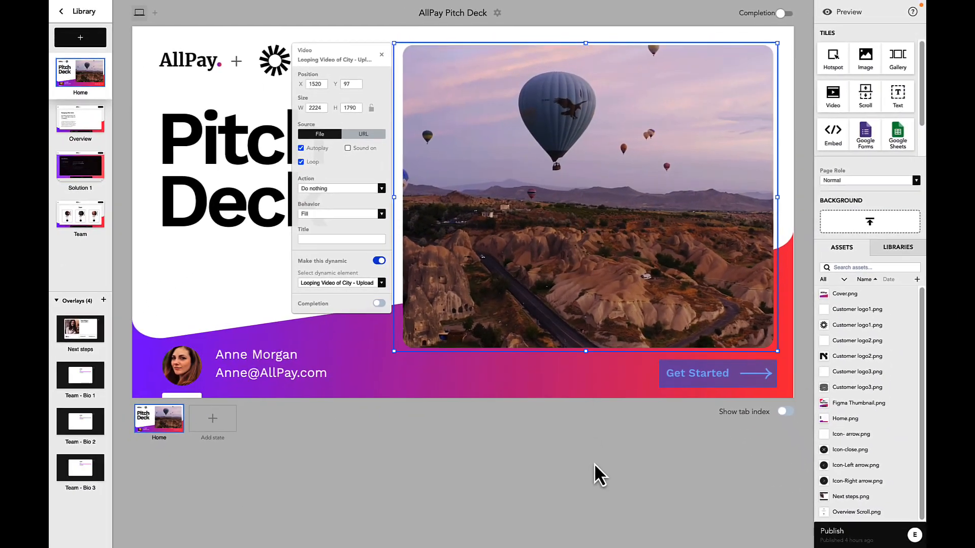
left_click(599, 490)
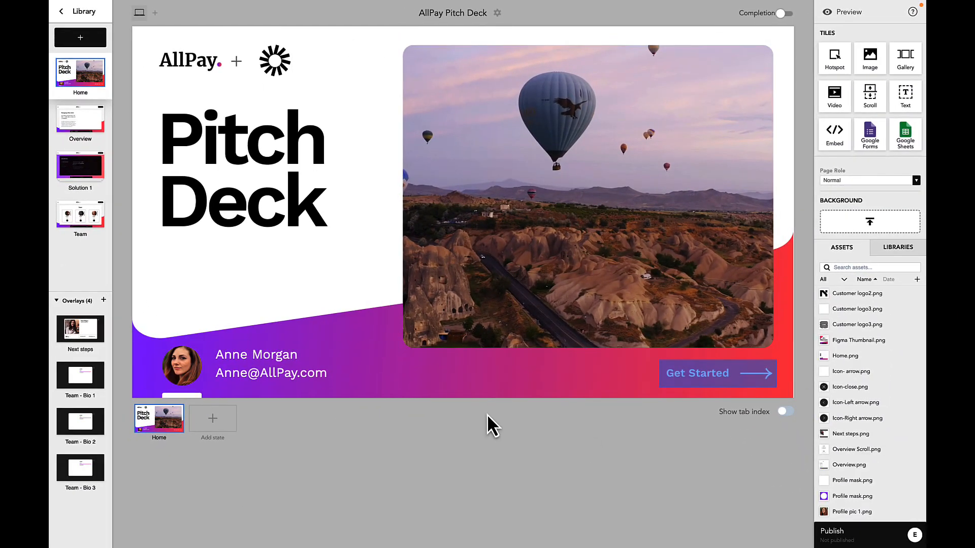
Add a video tile filling the Overview page's scroll canvas, then open the deck settings
left_click(62, 123)
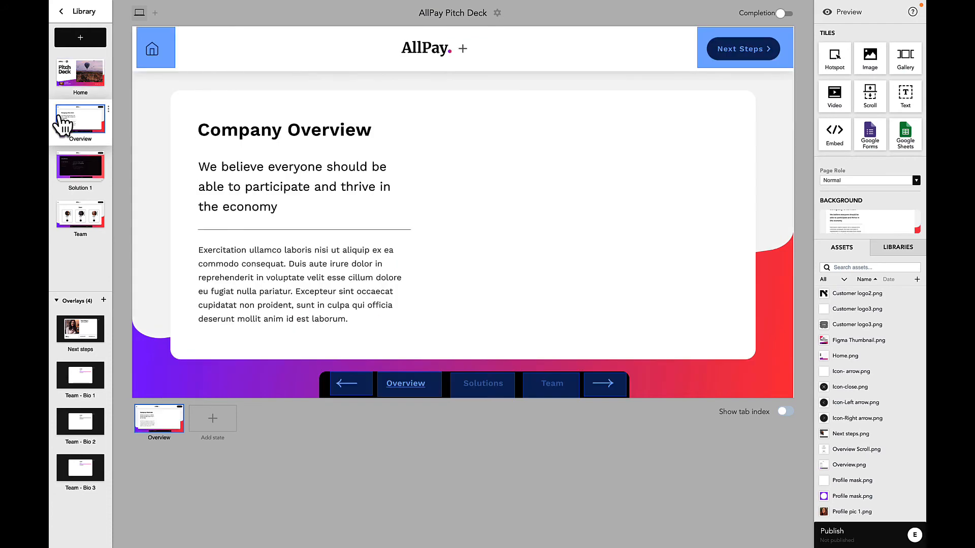
left_click(546, 279)
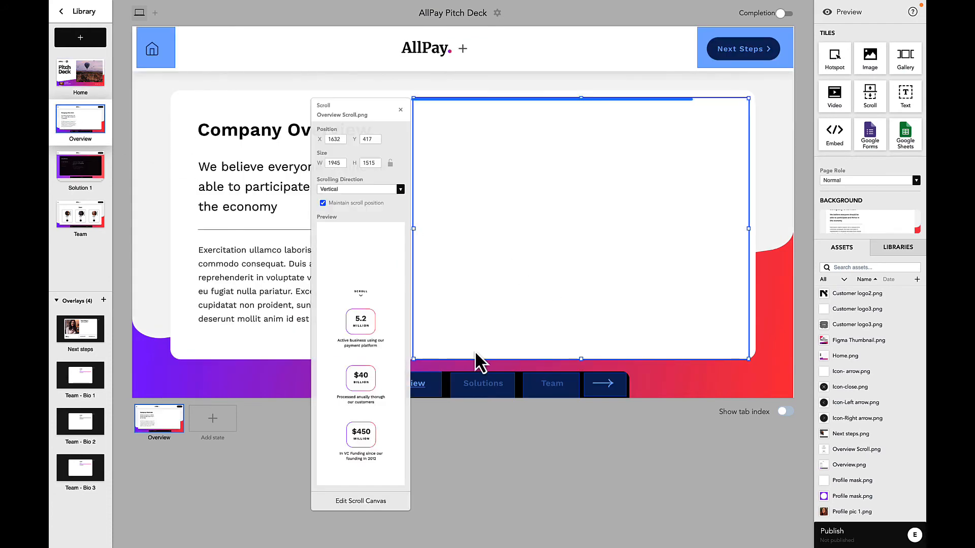
left_click(381, 505)
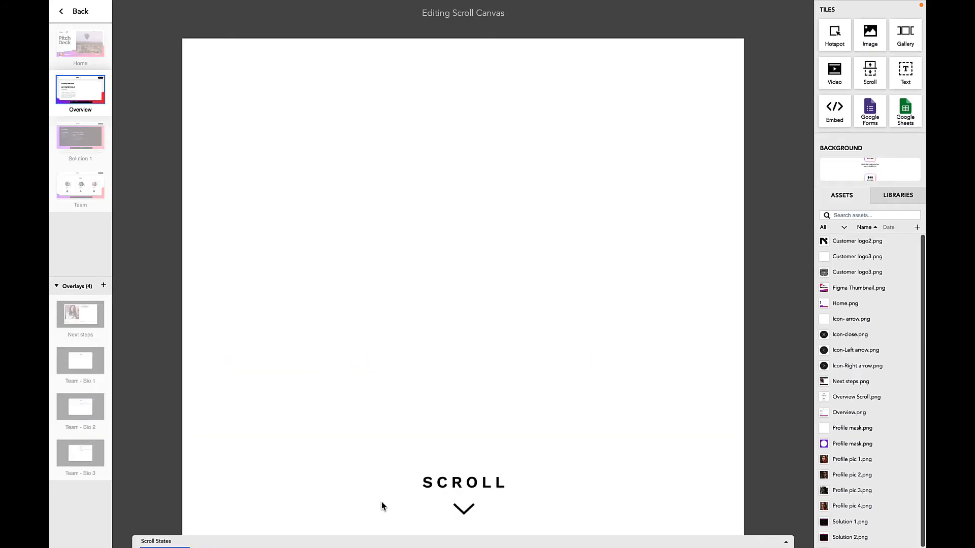
mouse_move(228, 91)
left_mouse_down()
mouse_move(237, 90)
mouse_move(235, 103)
left_mouse_up()
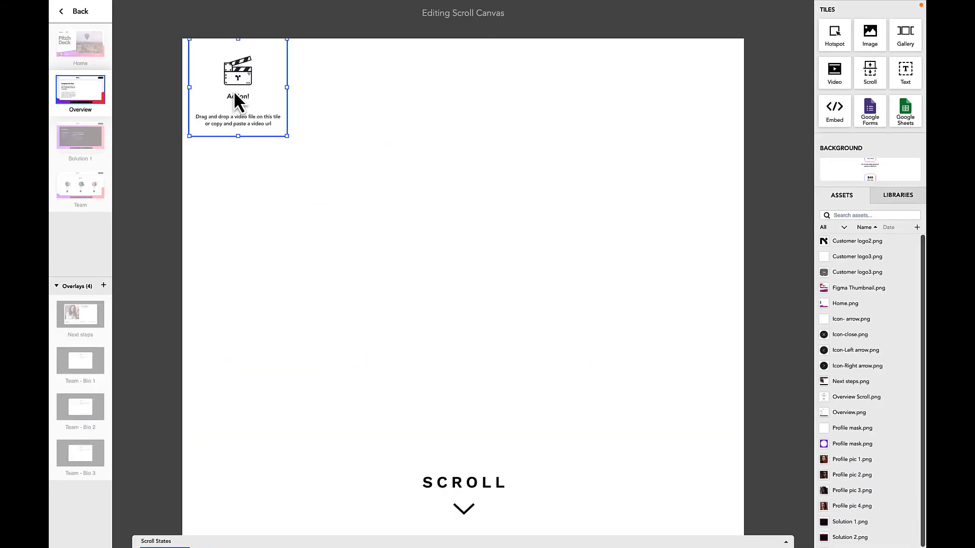
left_click_drag(286, 147, 729, 460)
left_click(87, 107)
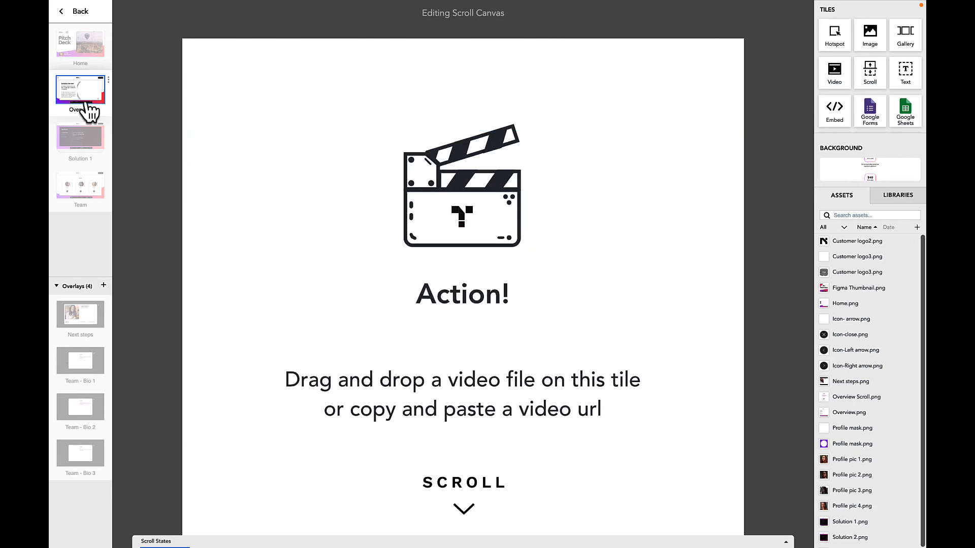
left_click(497, 13)
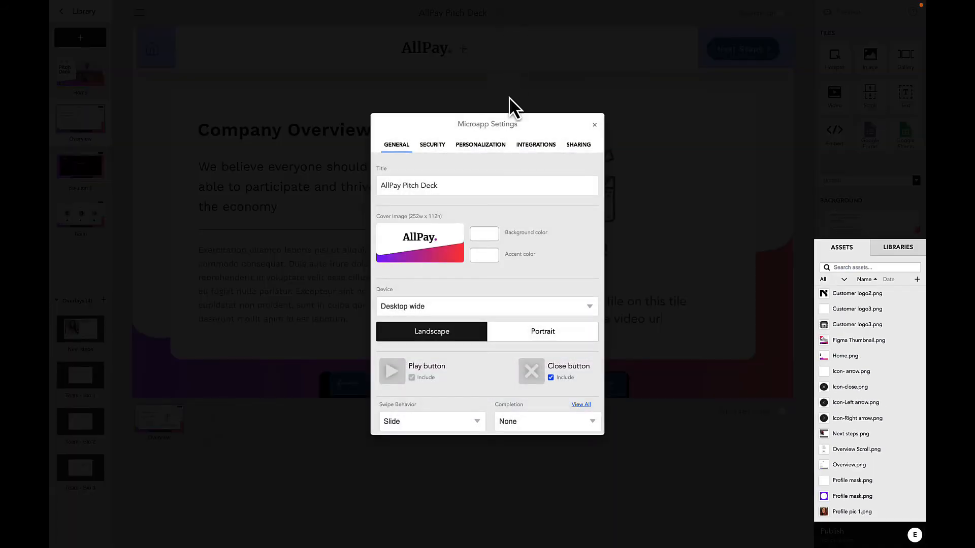
Create a dynamic video named 'Scroll - Commercial Upload' defaulting to production ID_4428751.mp4
left_click(483, 145)
left_click(582, 177)
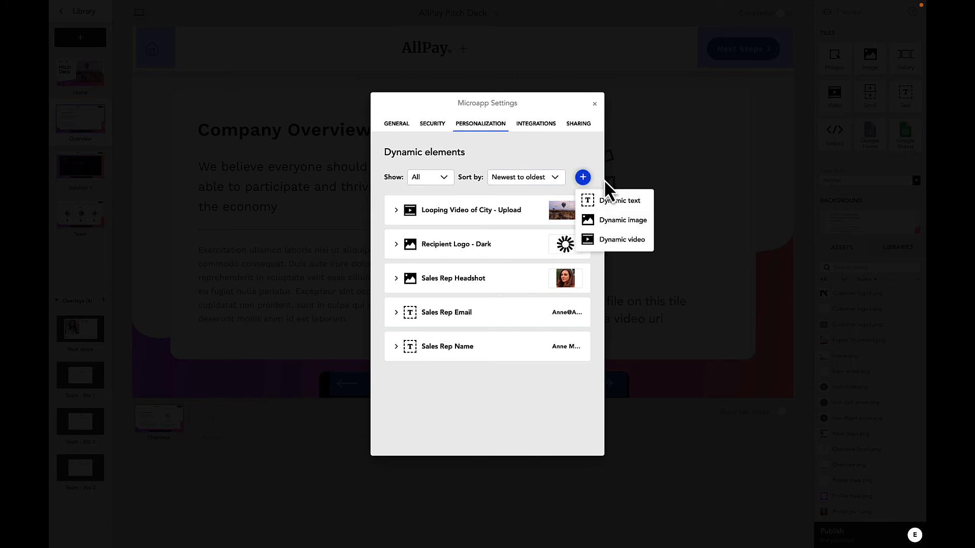
left_click(554, 223)
type("Scroll - Commercial U")
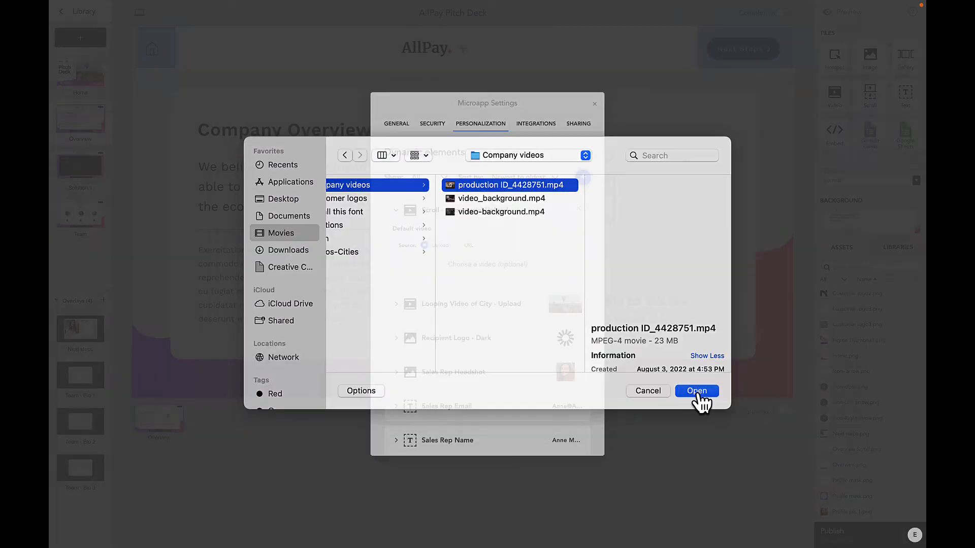
left_click(700, 394)
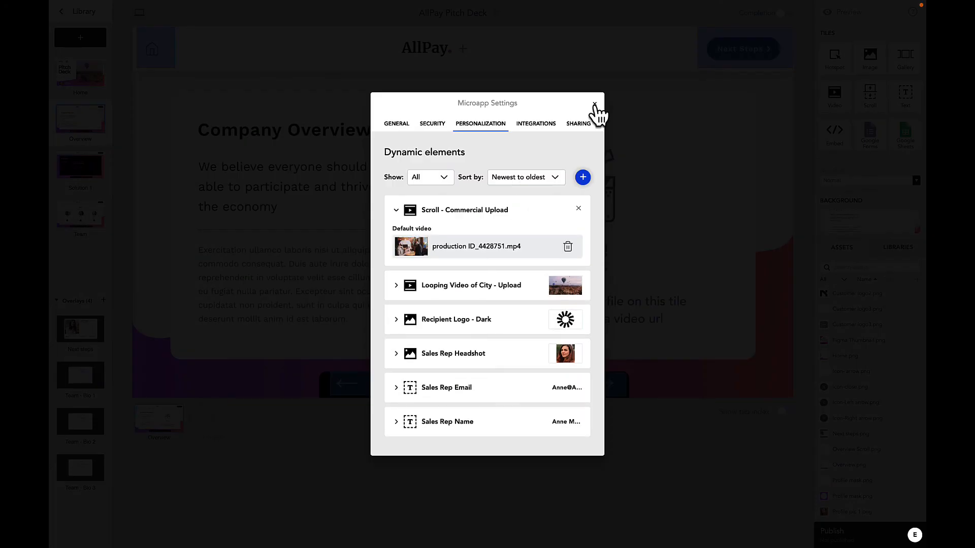
left_click(594, 103)
left_click(510, 318)
Make the Overview scroll canvas's video tile dynamic, linked to Scroll - Commercial Upload
left_click(360, 501)
left_click(373, 429)
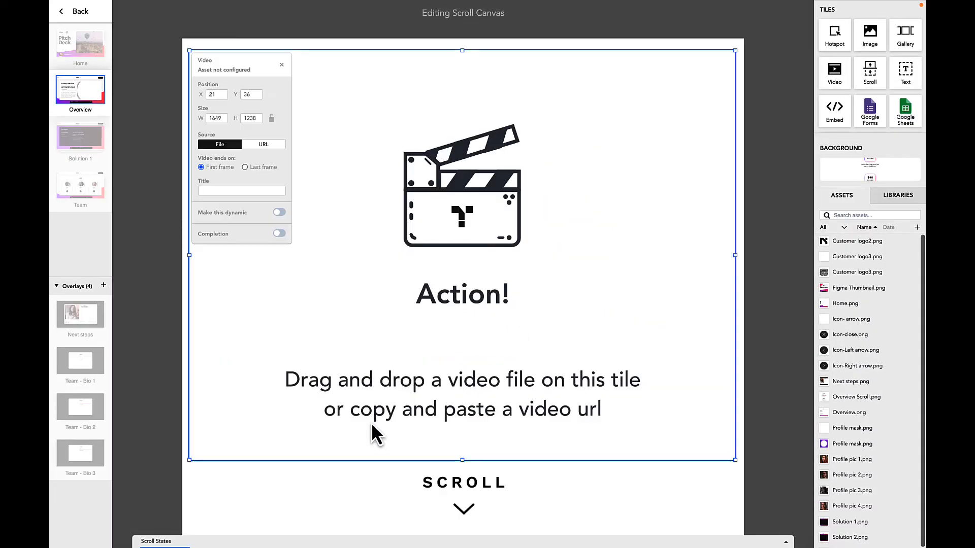
left_click(279, 212)
left_click(258, 313)
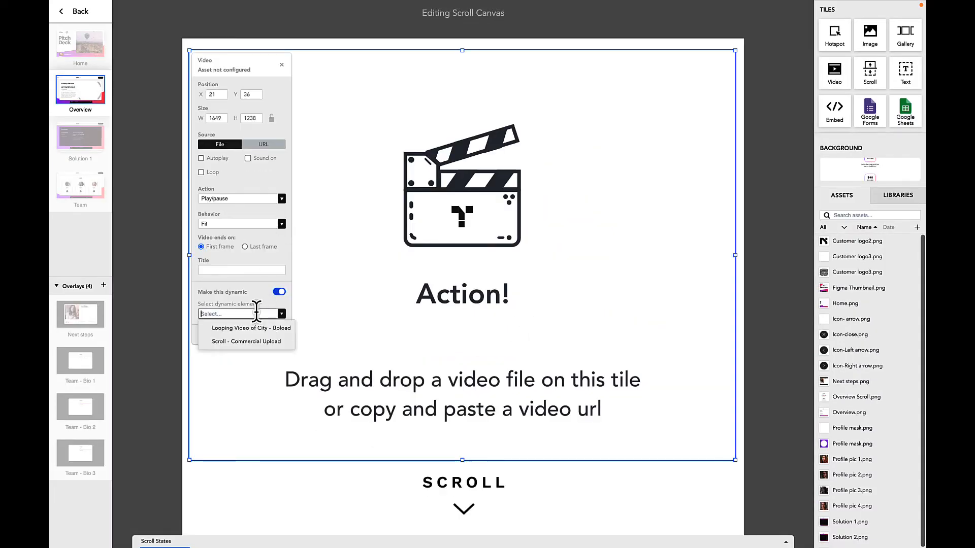
left_click(252, 341)
left_click(300, 464)
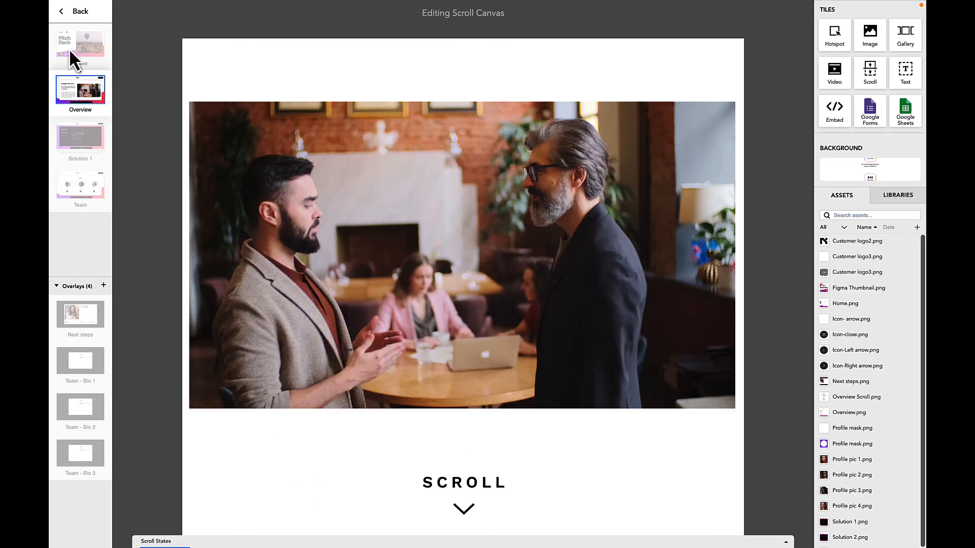
left_click(73, 11)
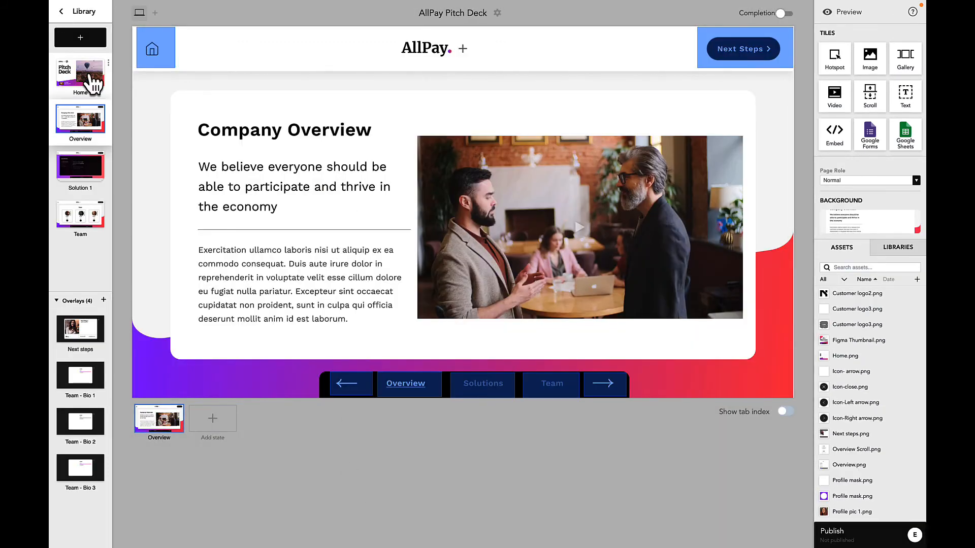
Copy the sunburst recipient logo from Home and place it beside AllPay + on Overview
left_click(91, 75)
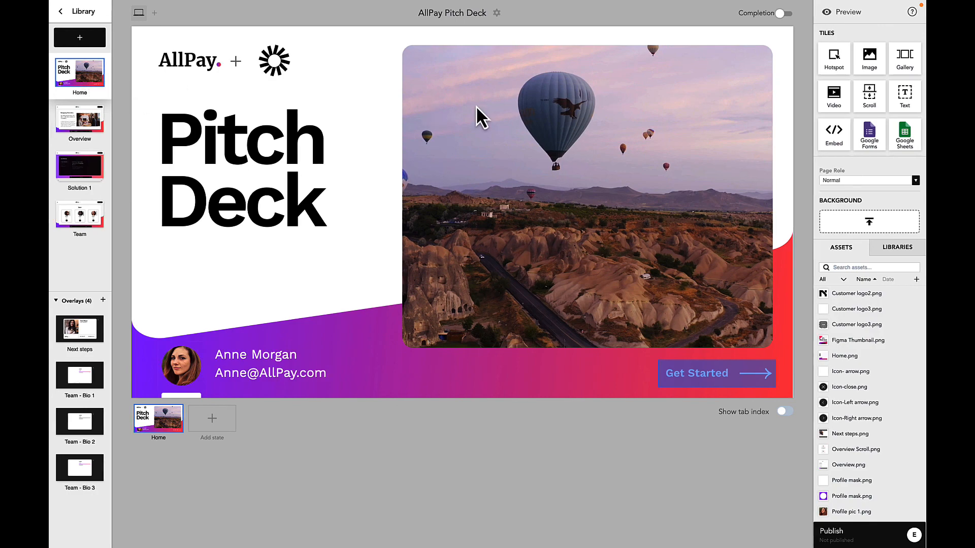
left_click(277, 60)
key("super+c")
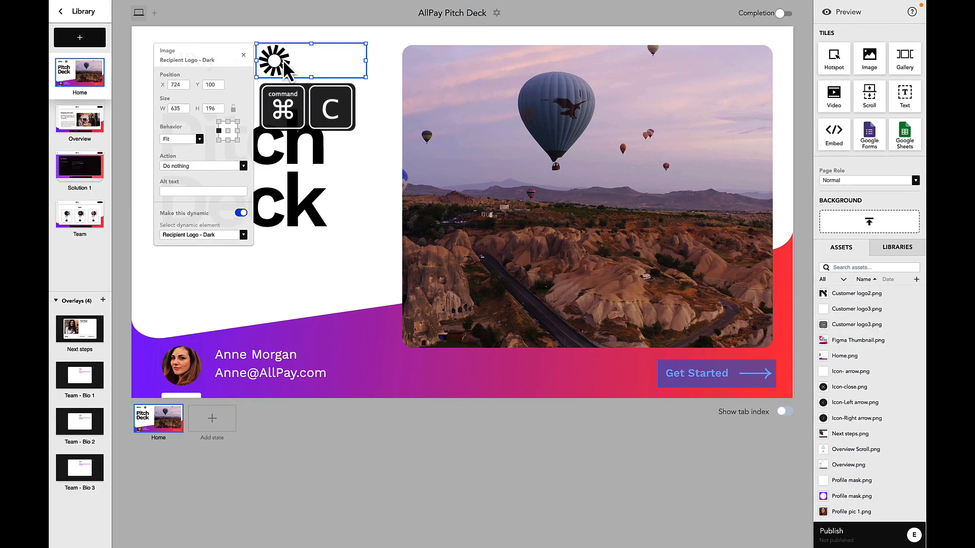
left_click(78, 129)
key("super+v")
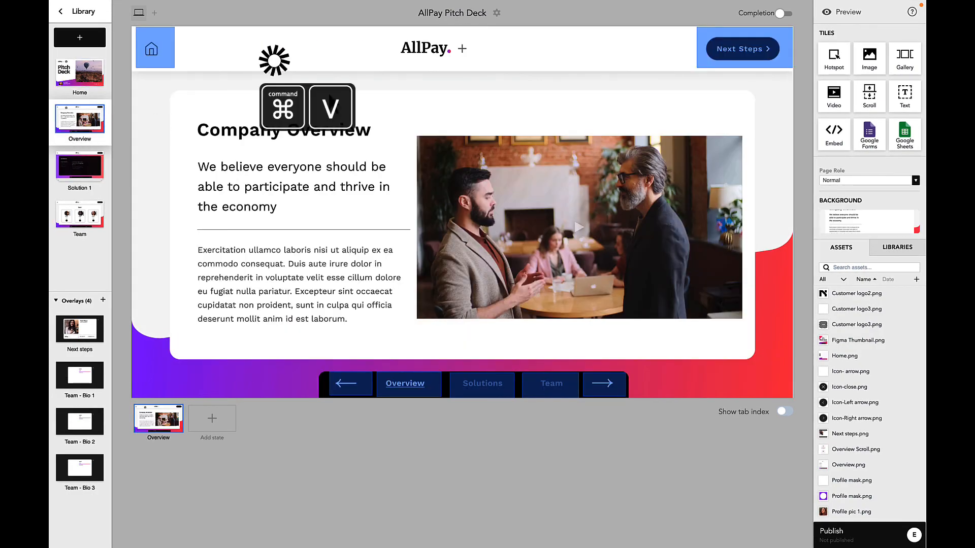
left_click_drag(310, 66, 516, 50)
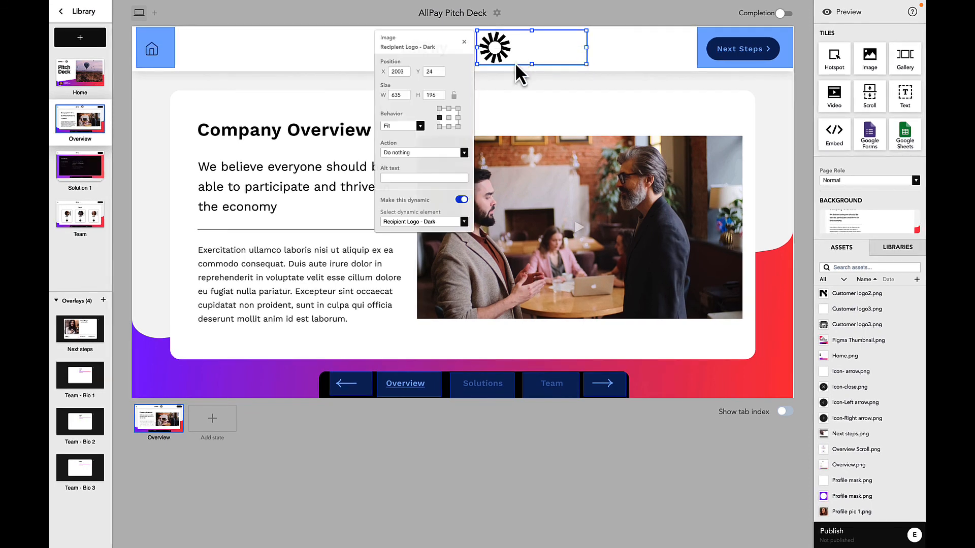
Paste the recipient logo into the Solution 1 page header, then view Solution 2
key("super+c")
left_click(334, 86)
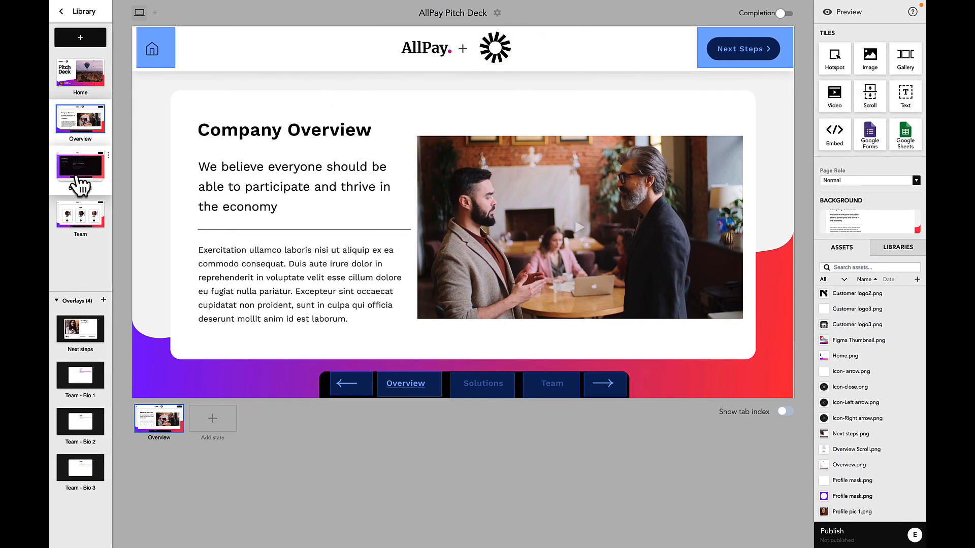
left_click(77, 172)
key("super+v")
left_click(226, 436)
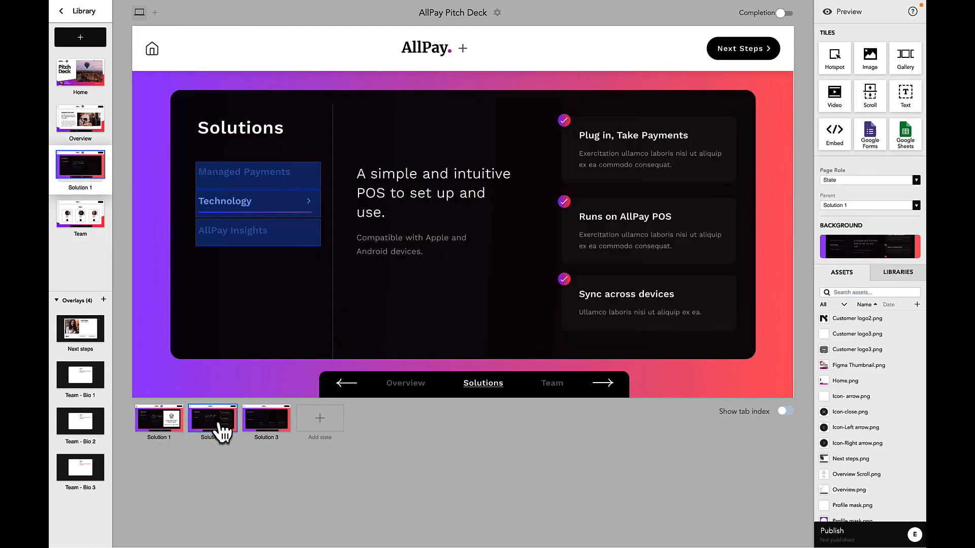
Check the logo on Solution 3 and the Team page, then return to Home
left_click(267, 435)
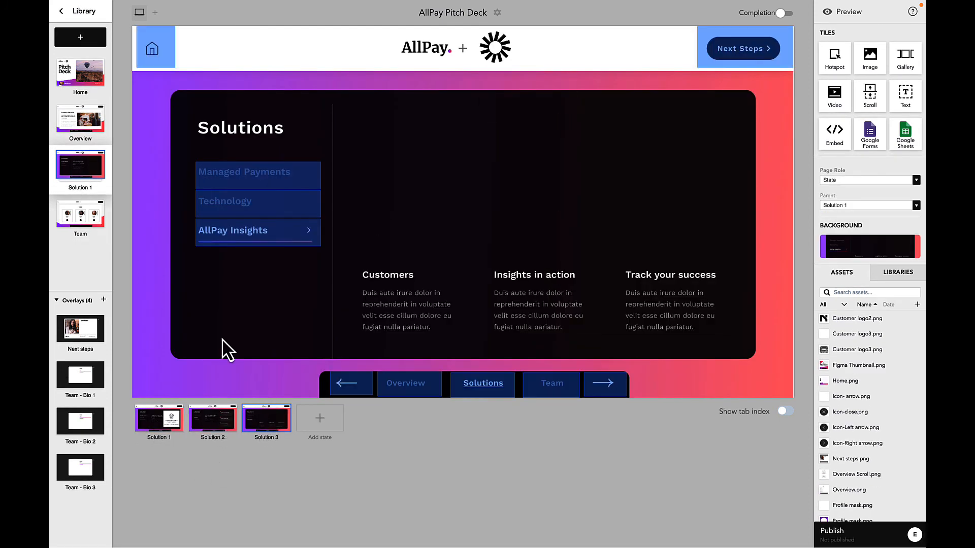
left_click(89, 227)
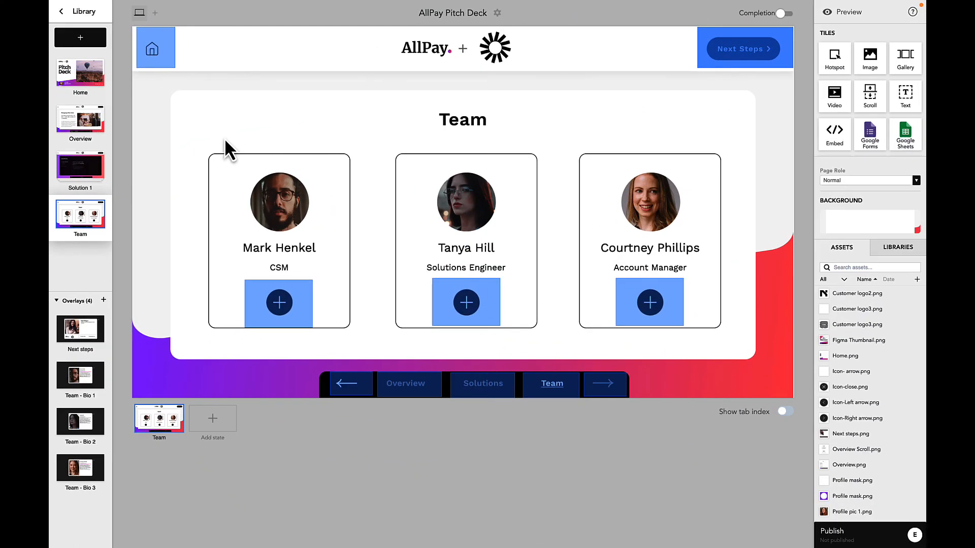
left_click(84, 84)
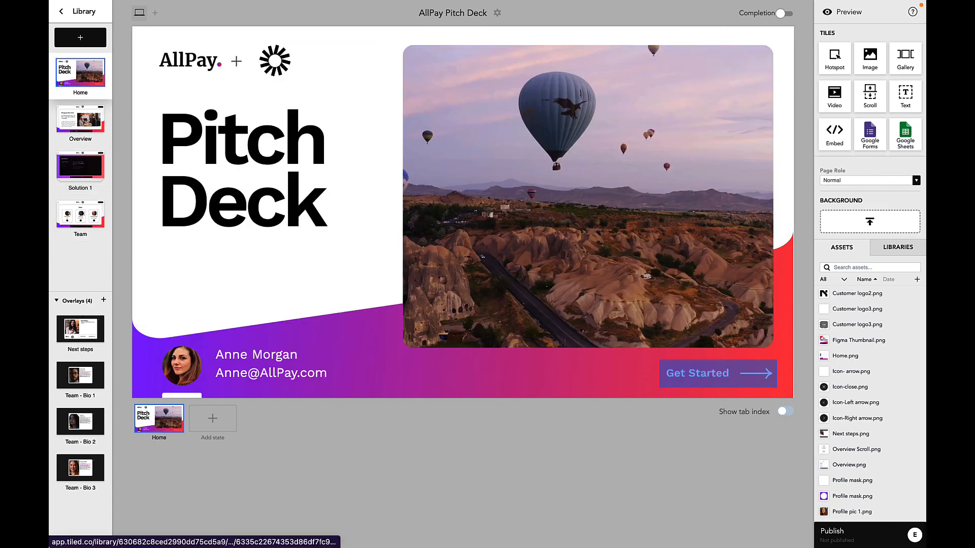
Preview the Overview and Solutions pages, then publish the deck without notification
left_click(827, 11)
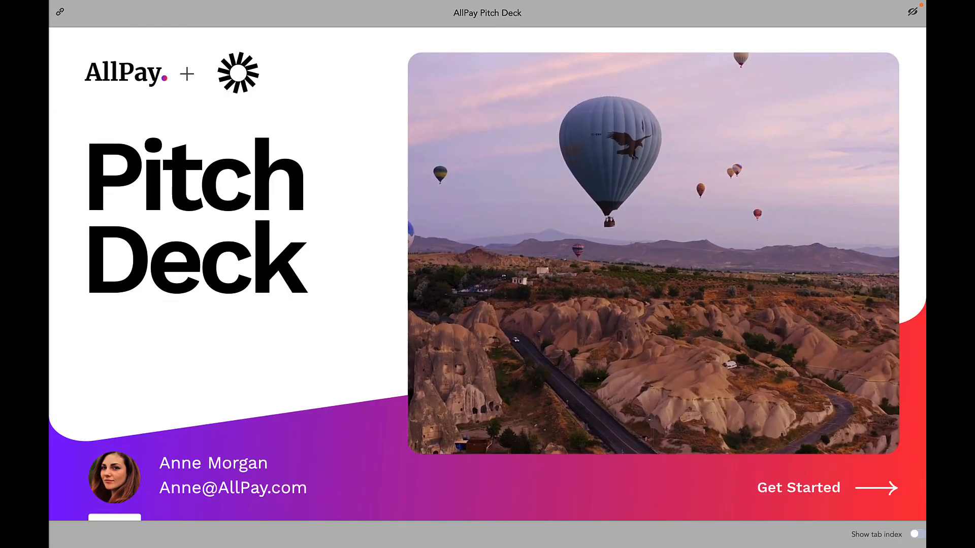
left_click(655, 395)
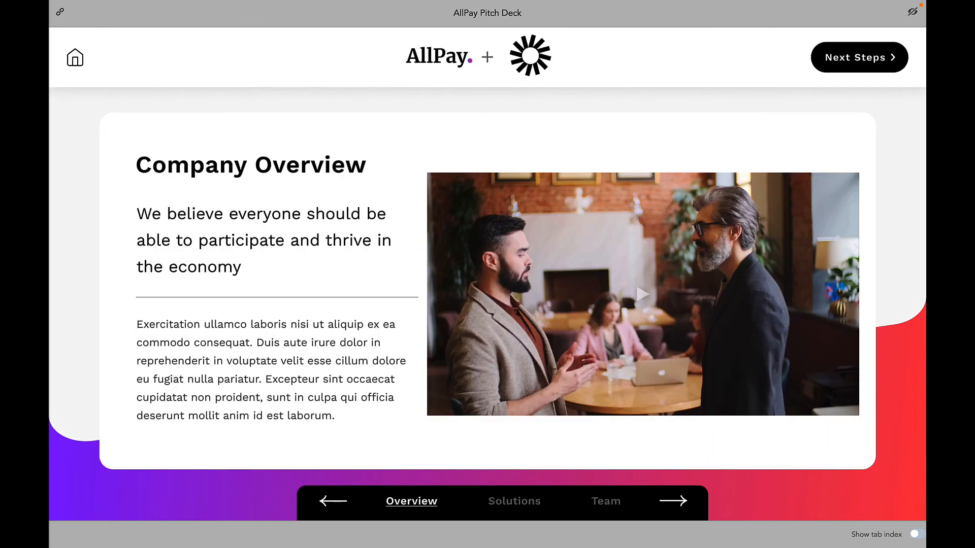
left_click(515, 503)
left_click(912, 11)
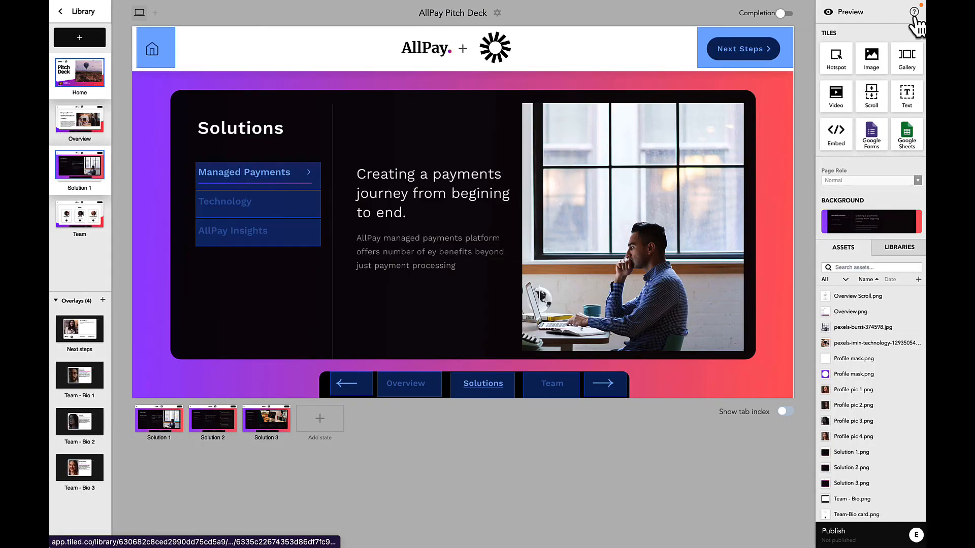
left_click(841, 540)
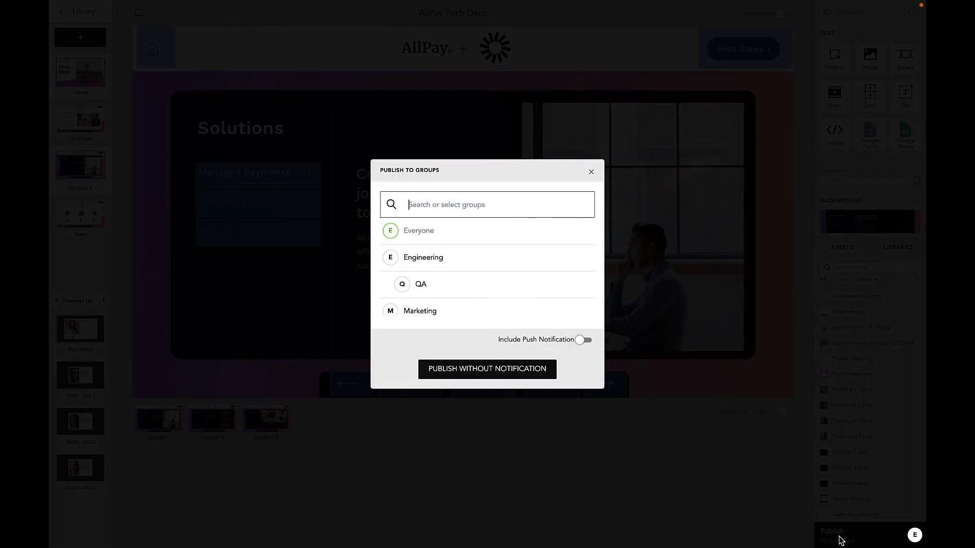
left_click(503, 371)
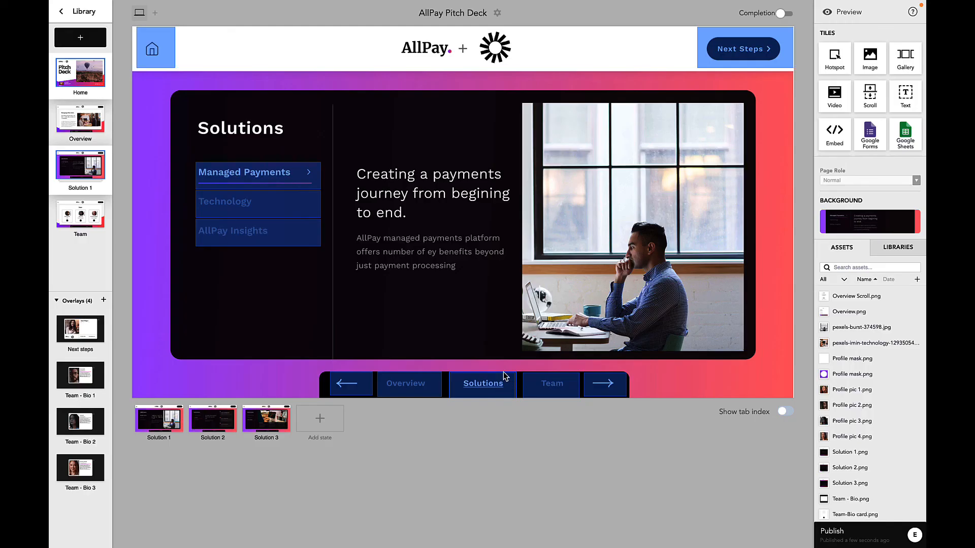